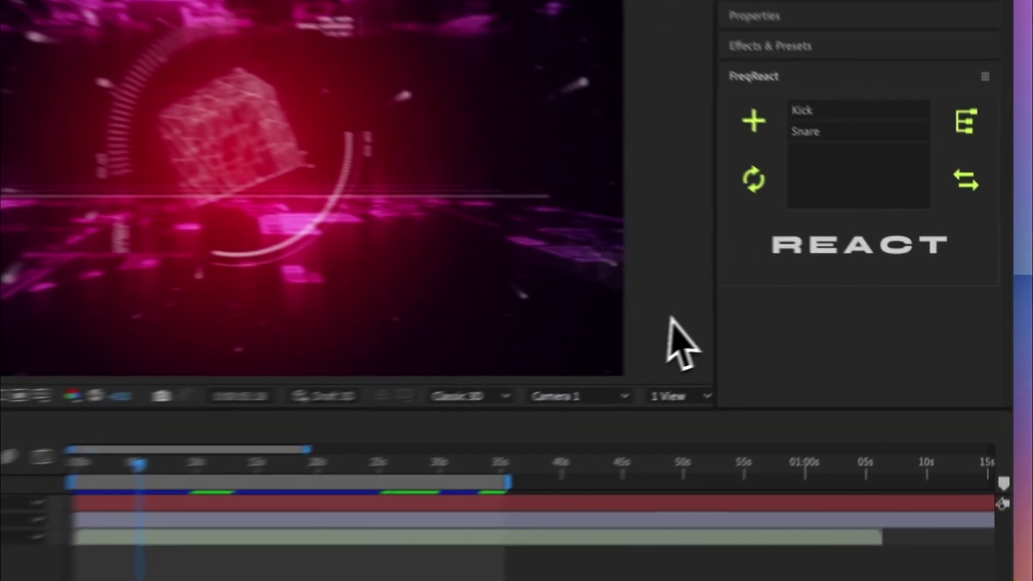
# Select the Snare profile and show the music layer's keyframed Kick Custom 1–8 properties
pyautogui.click(856, 190)
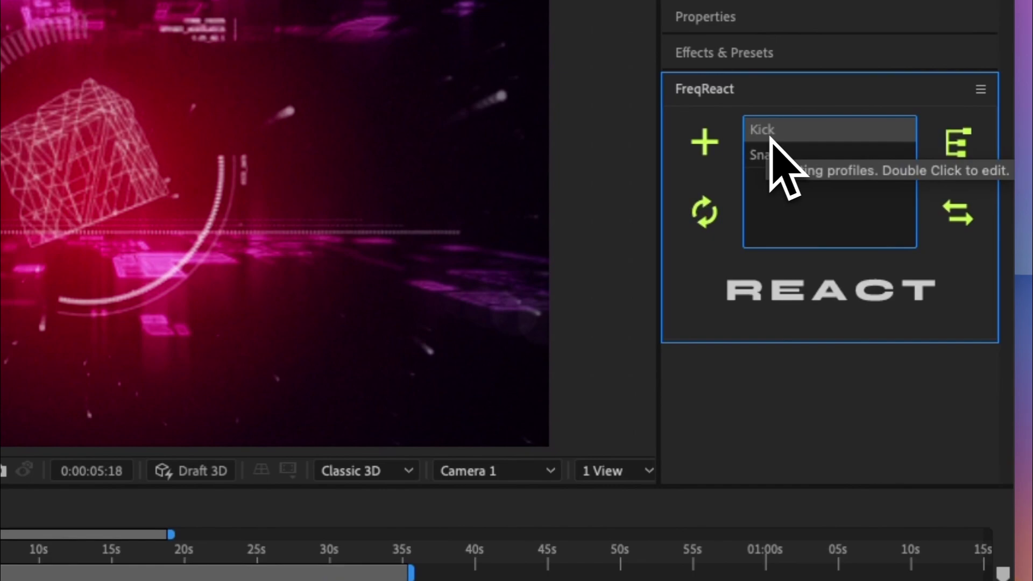
pyautogui.click(771, 159)
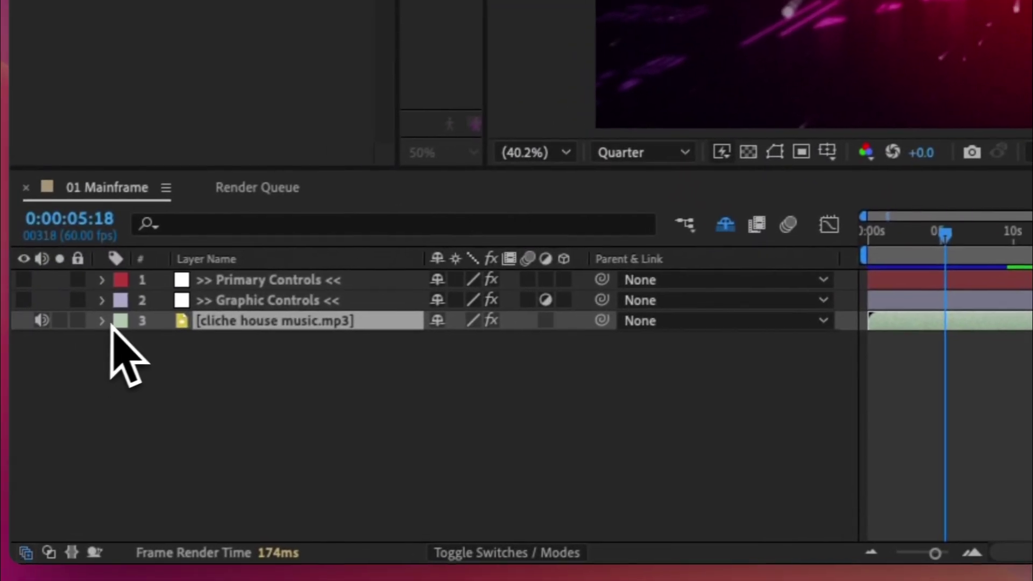
pyautogui.click(104, 321)
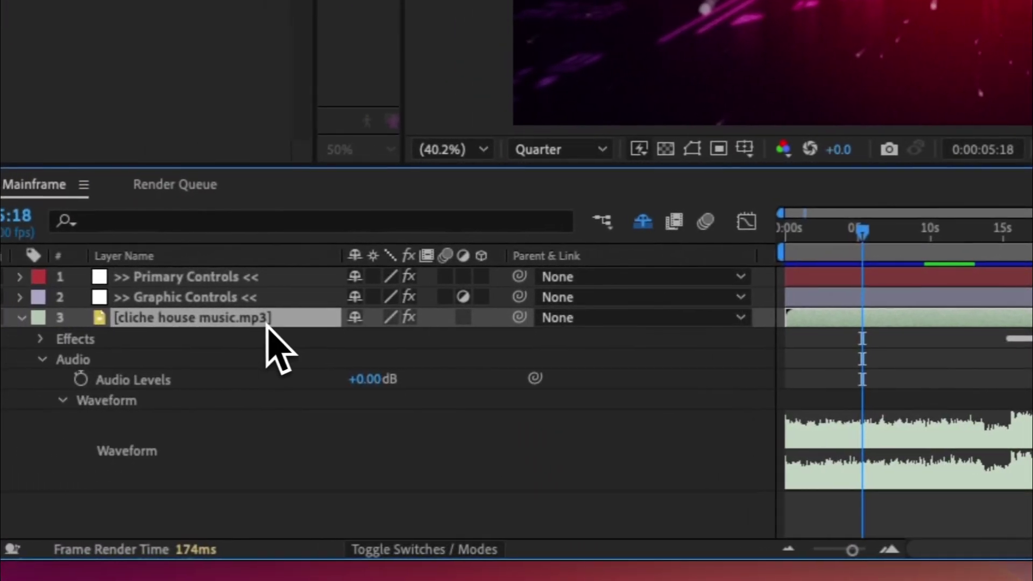
pyautogui.press('l')
pyautogui.press('l')
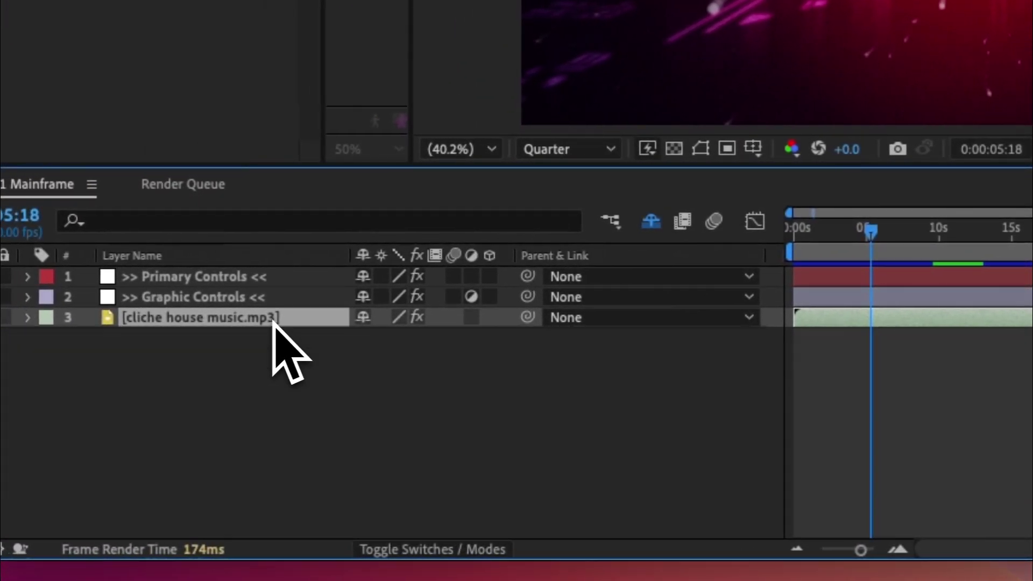
pyautogui.press('u')
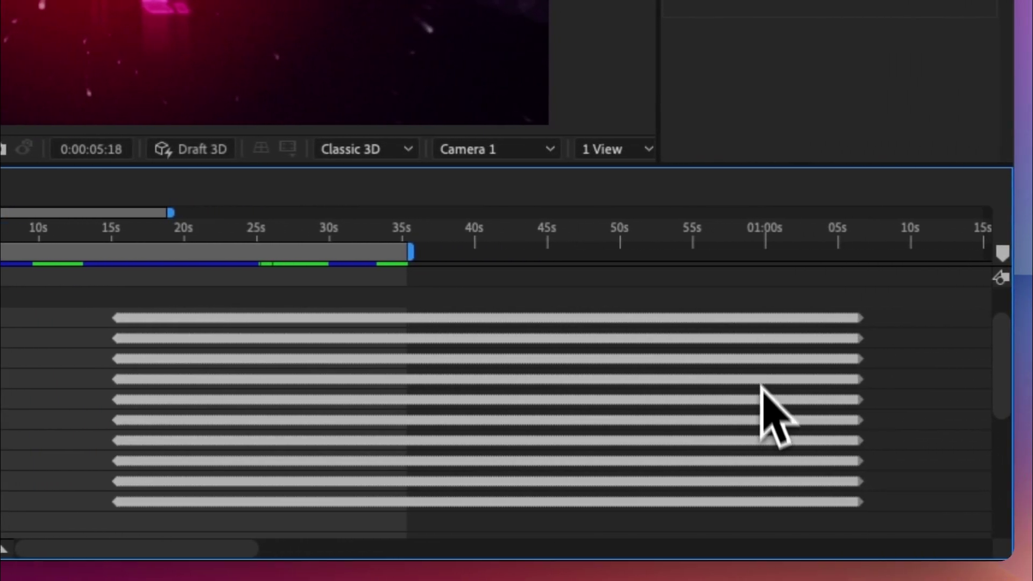
pyautogui.scroll(-2, 279, 431)
pyautogui.scroll(5, 178, 371)
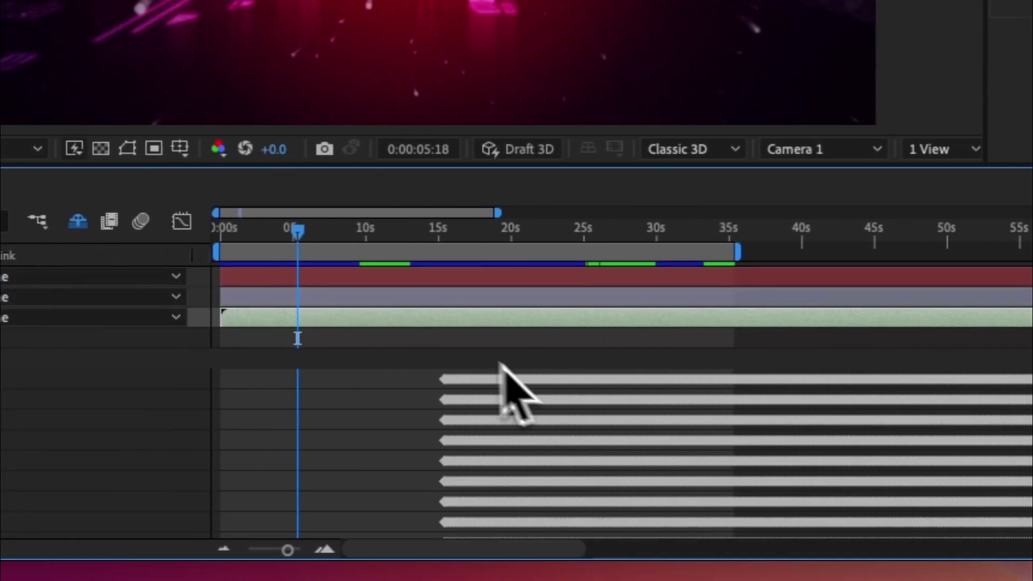
# Preview the comp from 0:00:14:24 and stop at 0:00:20:58
pyautogui.click(438, 229)
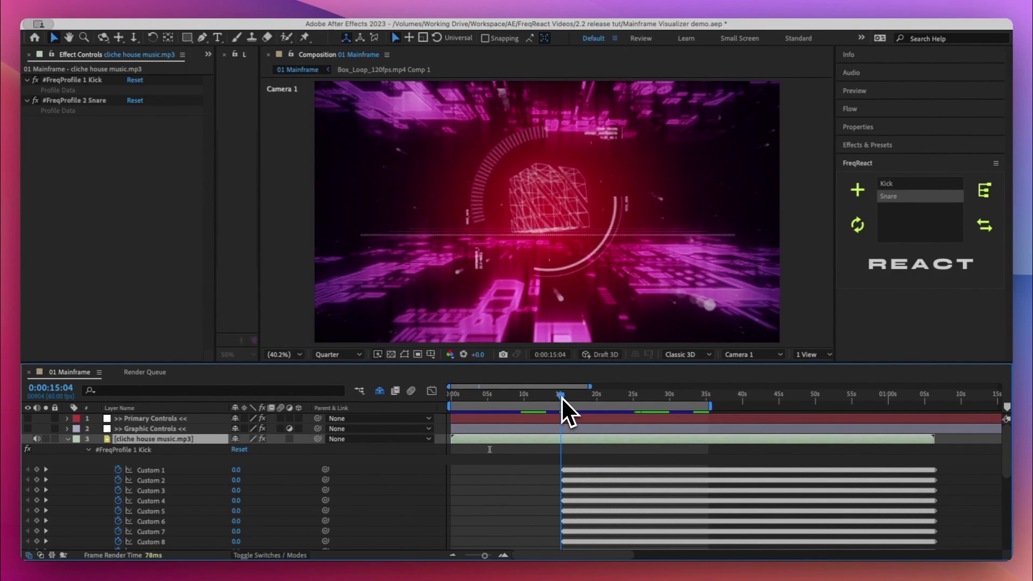
pyautogui.moveTo(561, 396); pyautogui.dragTo(557, 394)
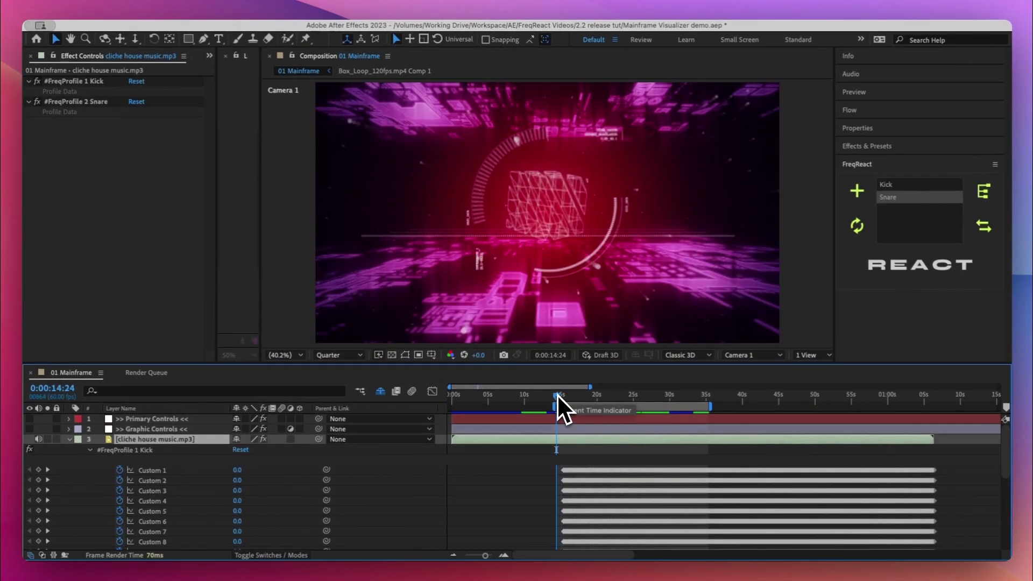
pyautogui.press('space')
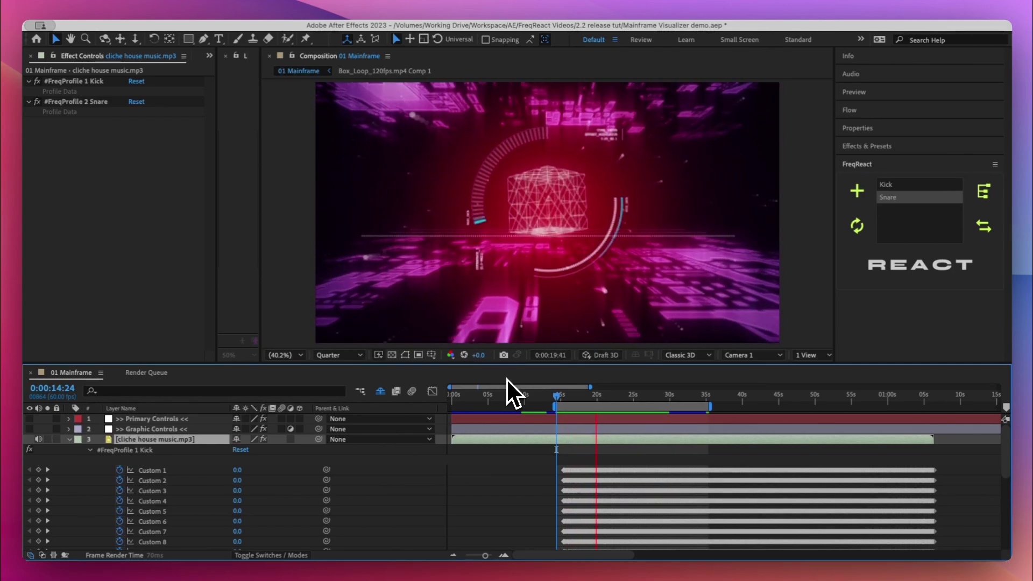
pyautogui.press('space')
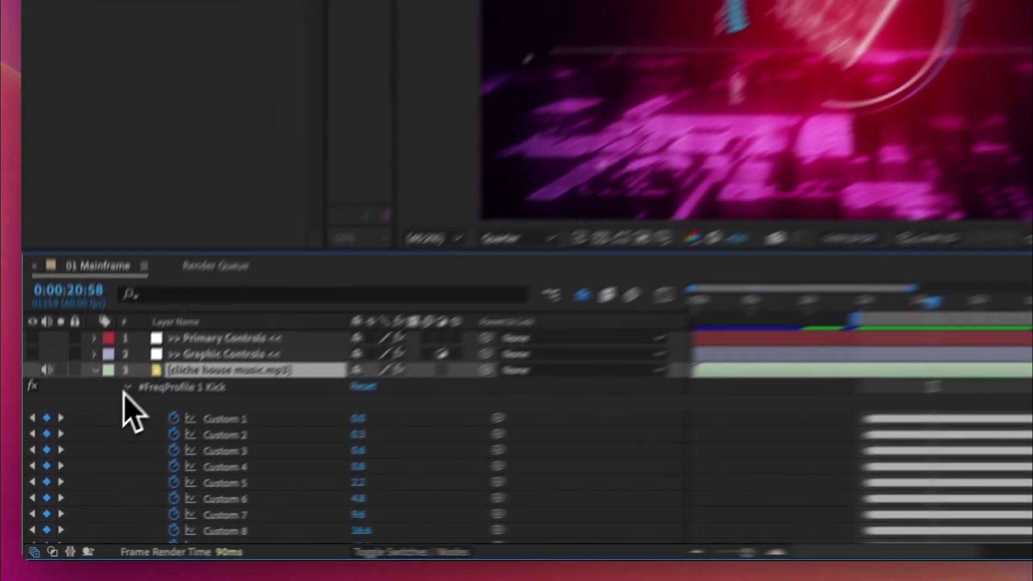
# Collapse the Kick and Snare effects, reveal the music layer's Audio Waveform, and return to 0s
pyautogui.click(90, 449)
pyautogui.click(89, 459)
pyautogui.click(156, 358)
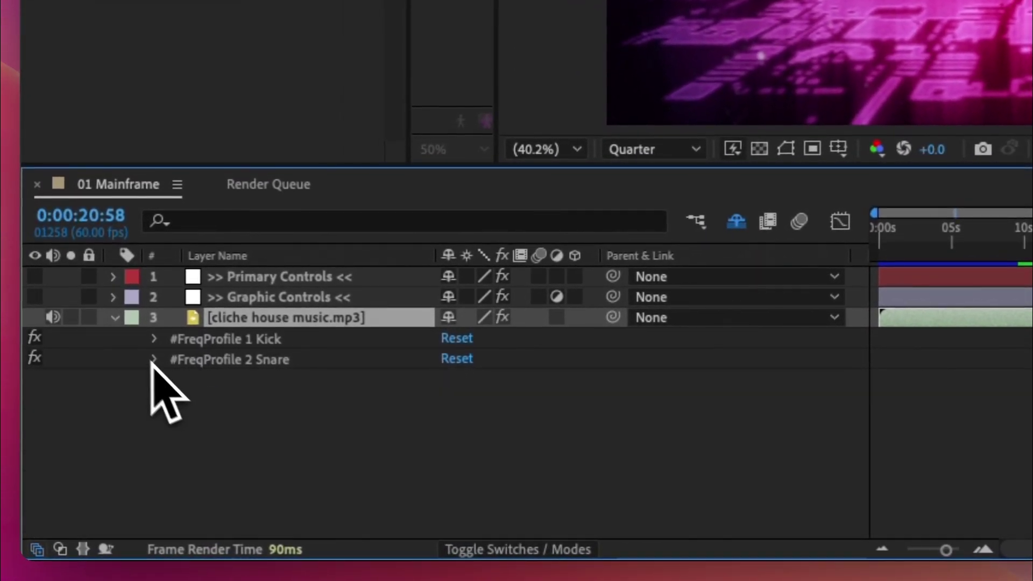
pyautogui.click(114, 318)
pyautogui.click(113, 318)
pyautogui.click(135, 400)
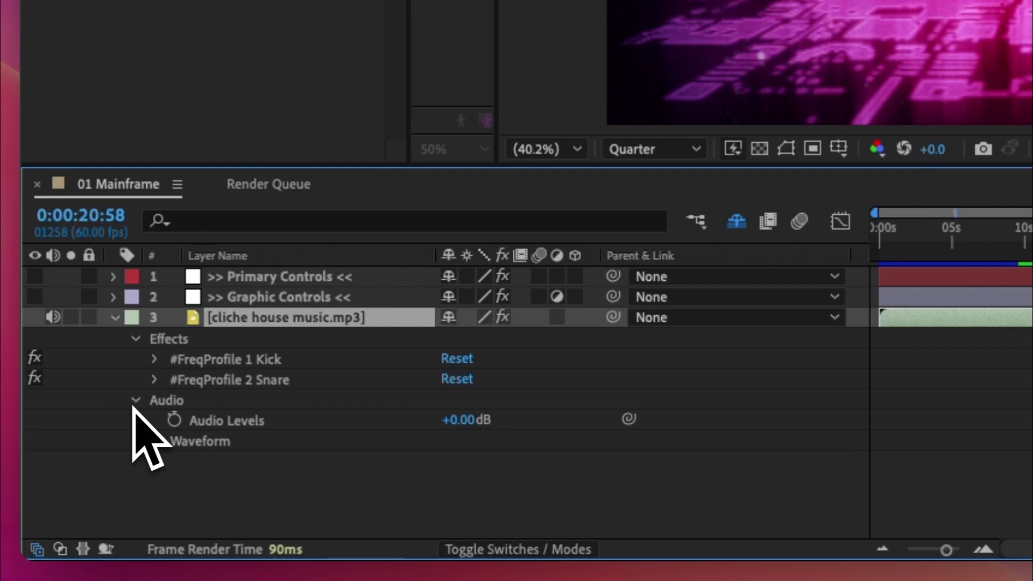
pyautogui.click(156, 441)
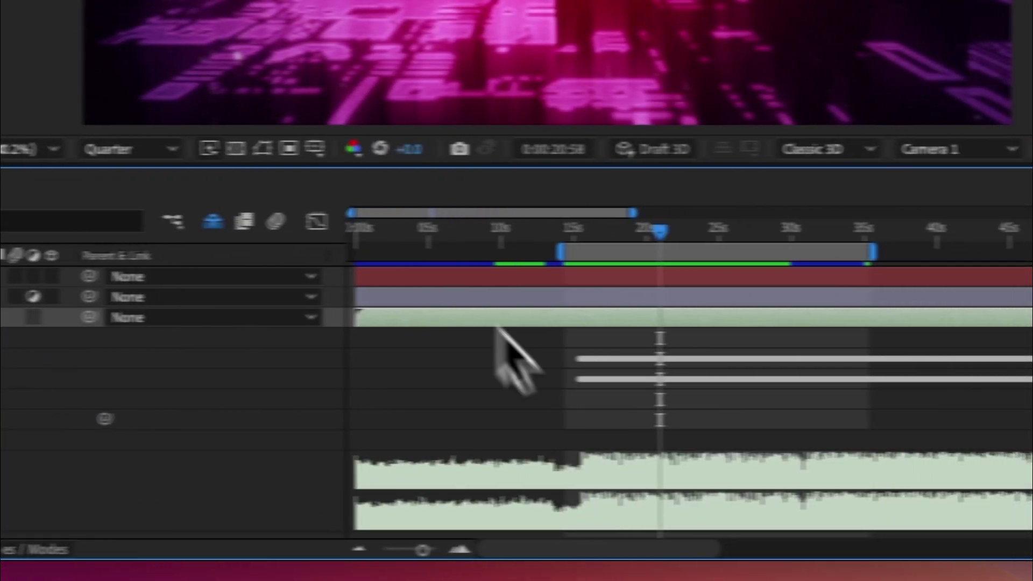
pyautogui.moveTo(613, 237); pyautogui.dragTo(537, 238)
pyautogui.moveTo(281, 235); pyautogui.dragTo(280, 235)
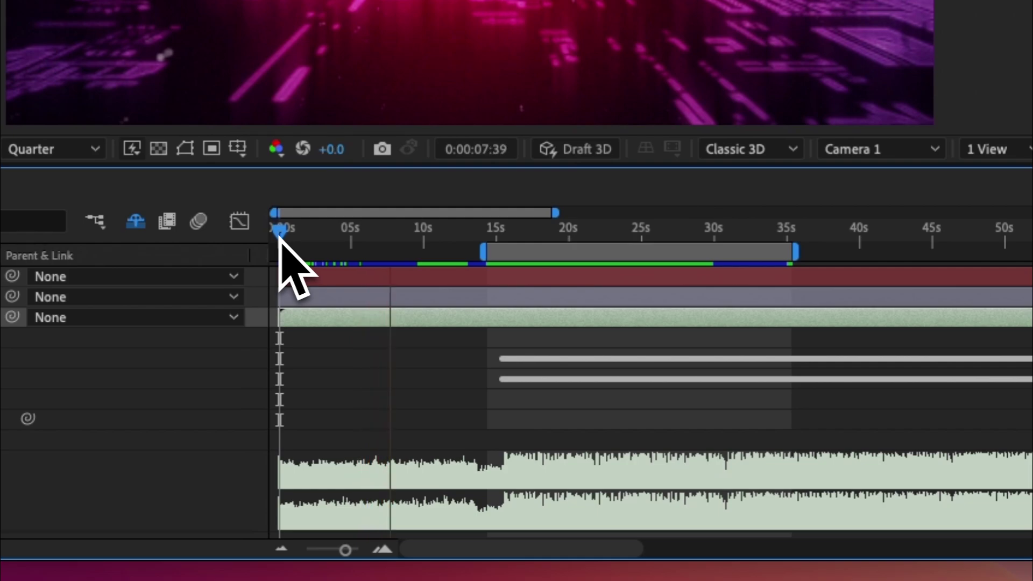
# Stop the preview and drag the music layer's end back to roughly 14 seconds
pyautogui.press('space')
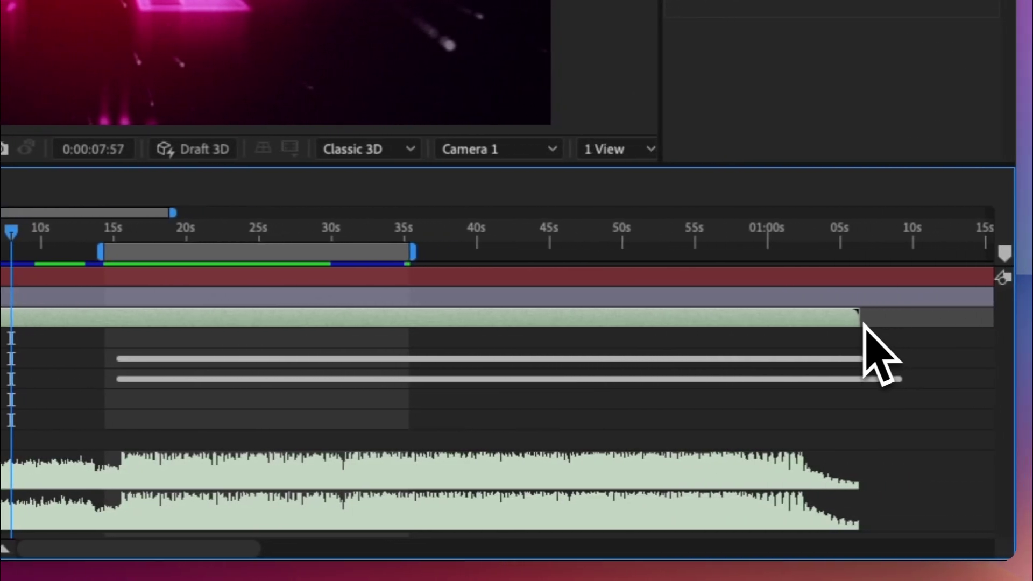
pyautogui.moveTo(859, 323); pyautogui.dragTo(109, 324)
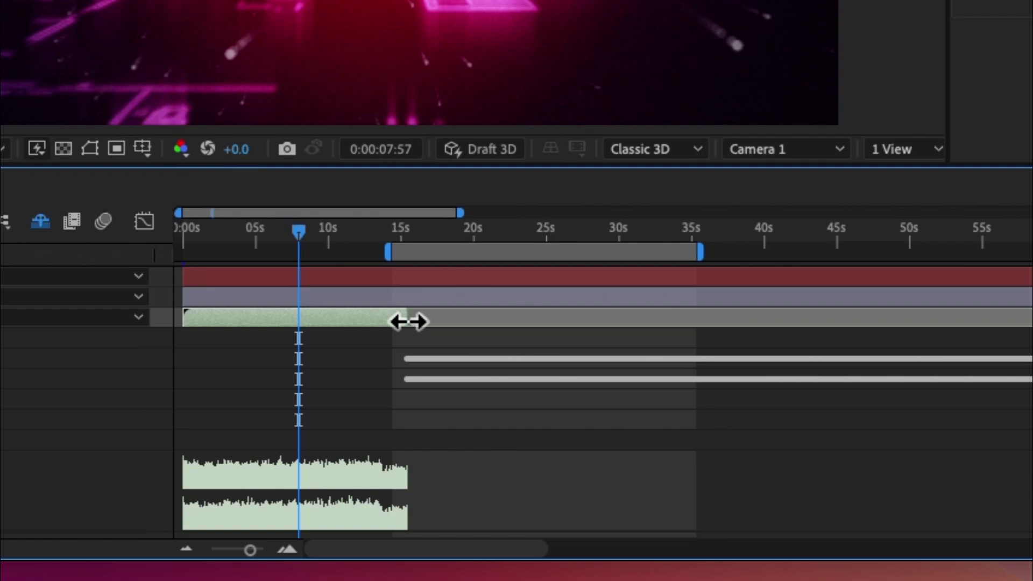
pyautogui.moveTo(407, 322)
pyautogui.mouseDown()
pyautogui.moveTo(452, 321)
pyautogui.moveTo(405, 323)
pyautogui.mouseUp()
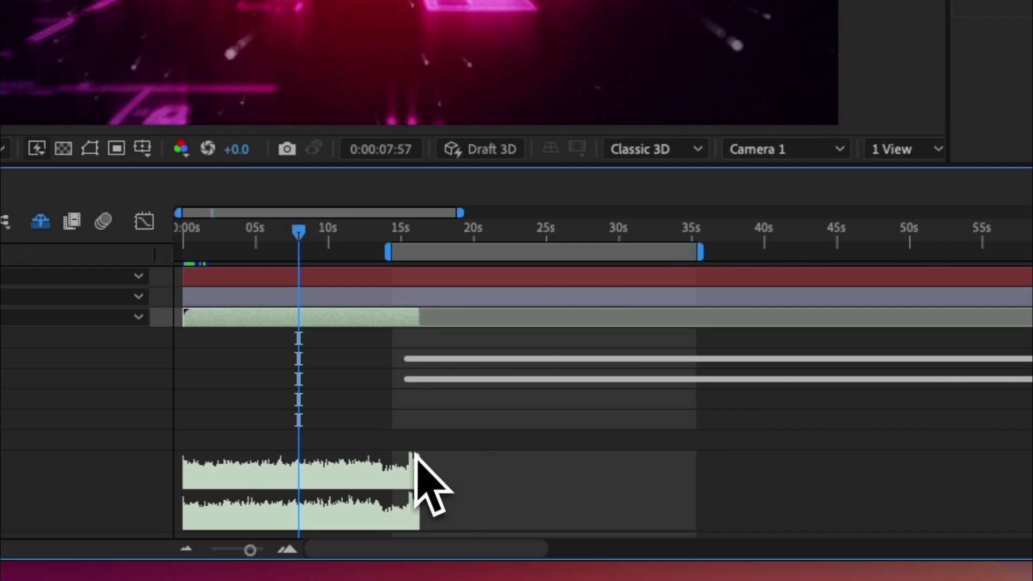
# Zoom the timeline in, fine-tune the layer's end to about 15.6 seconds, then zoom out
pyautogui.click(291, 549)
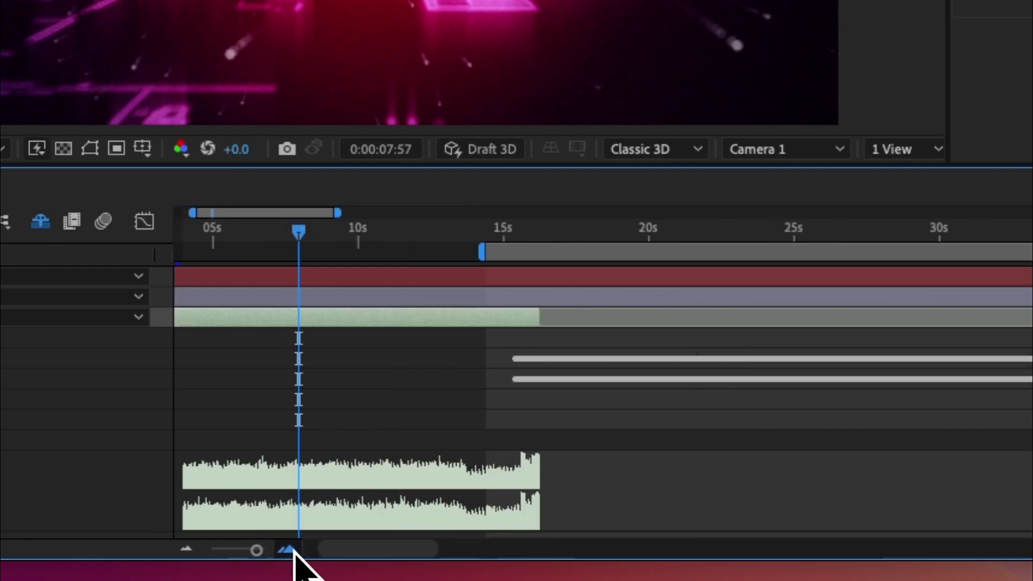
pyautogui.click(291, 550)
pyautogui.hscroll(3, 726, 473)
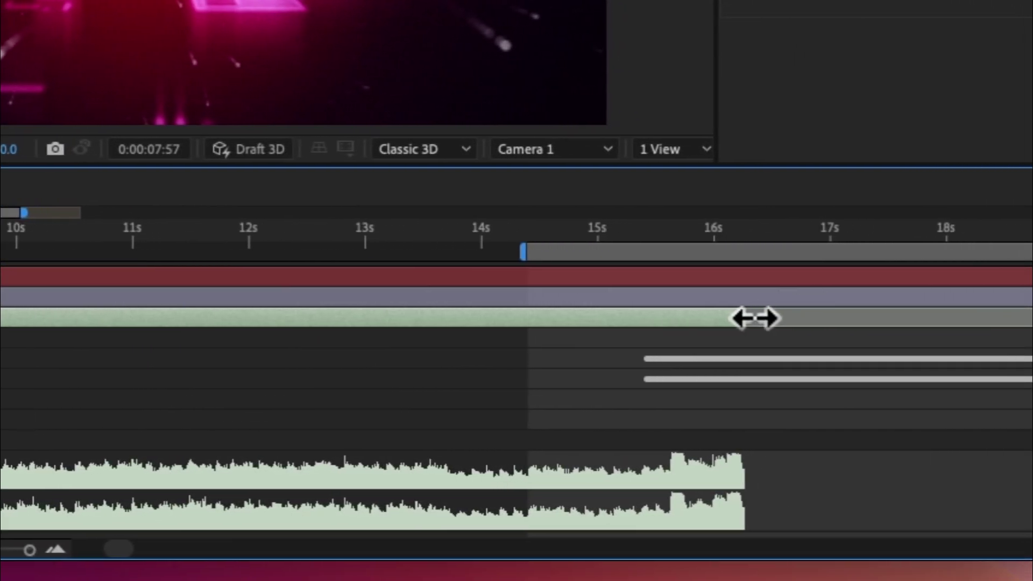
pyautogui.moveTo(754, 318); pyautogui.dragTo(675, 318)
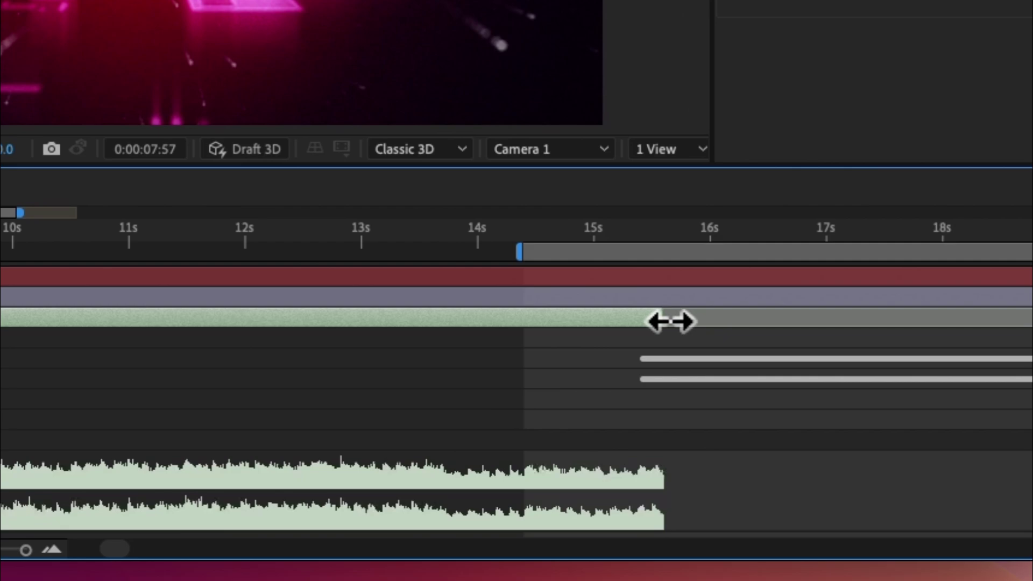
pyautogui.hscroll(-10, 385, 357)
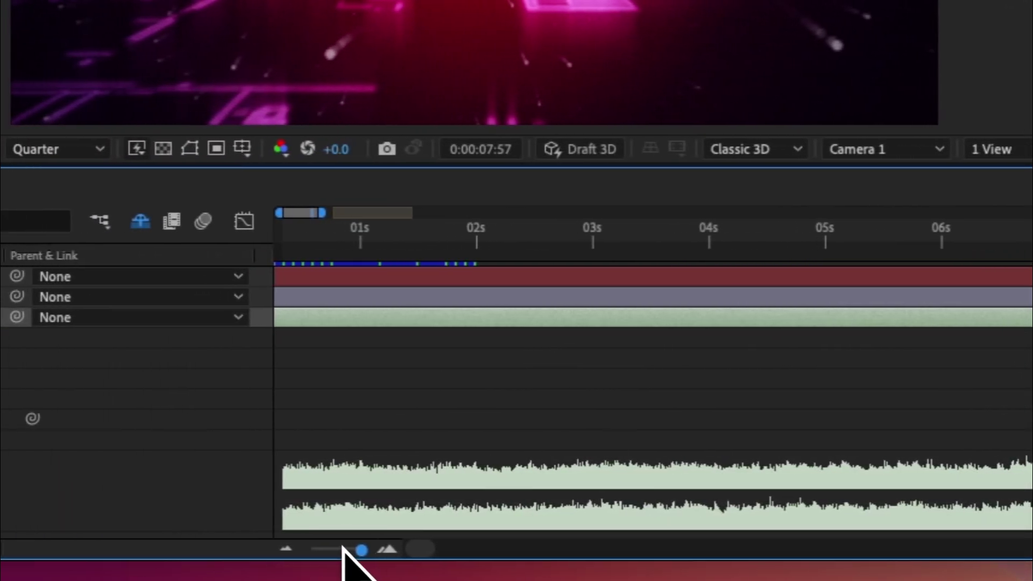
pyautogui.moveTo(25, 550); pyautogui.dragTo(0, 550)
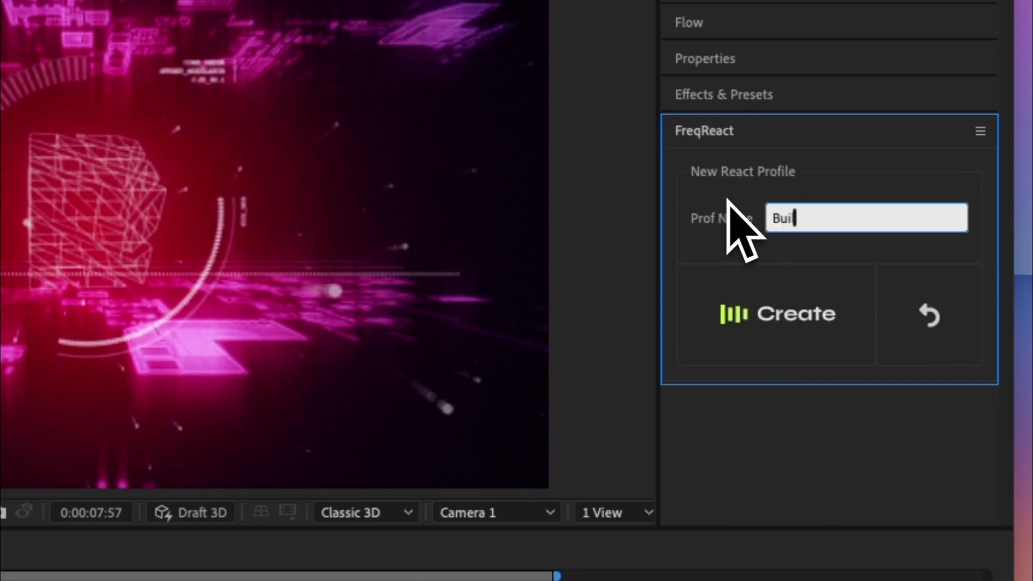
# Create the new FreqReact profile named 'Buildup' on the music layer
pyautogui.click(769, 323)
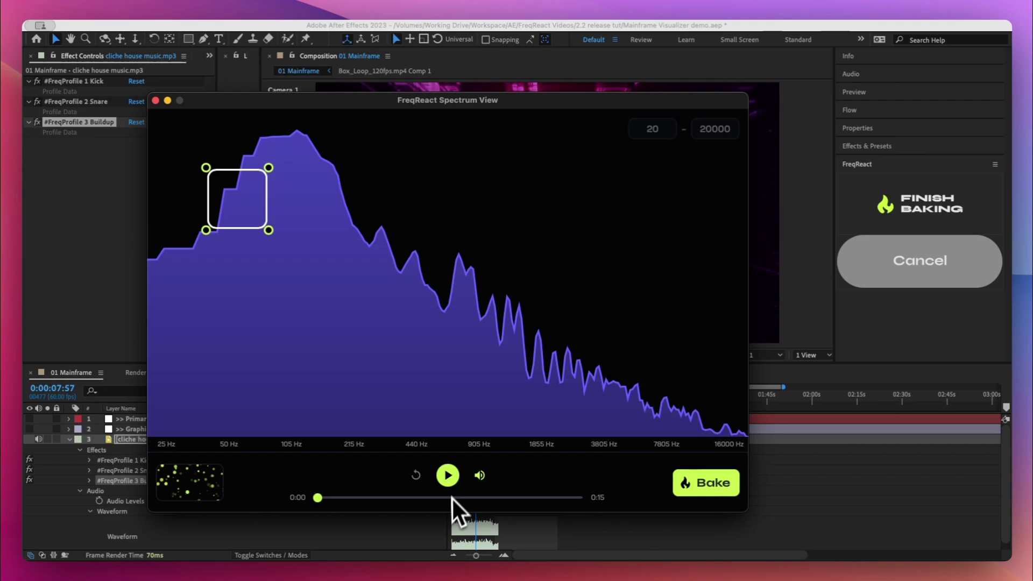
# At 0:04, size the selection box to span about 215 Hz–7805 Hz, checking with playback
pyautogui.press('space')
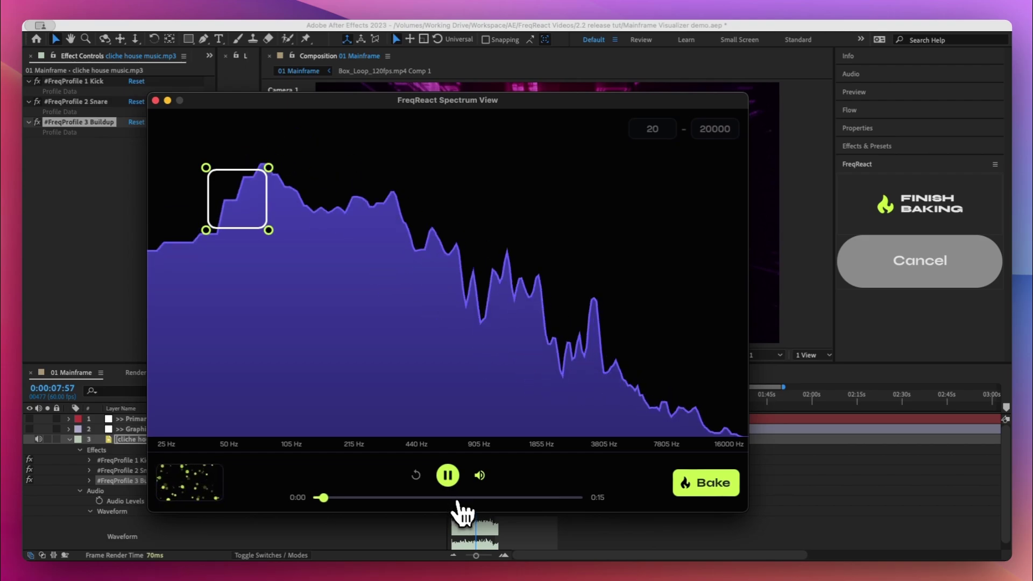
pyautogui.click(527, 498)
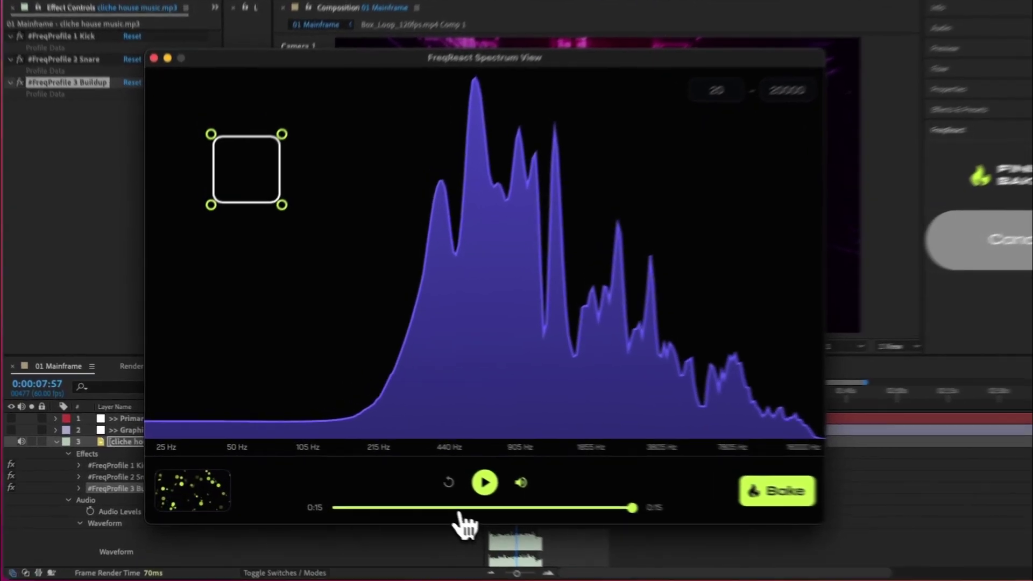
pyautogui.click(389, 497)
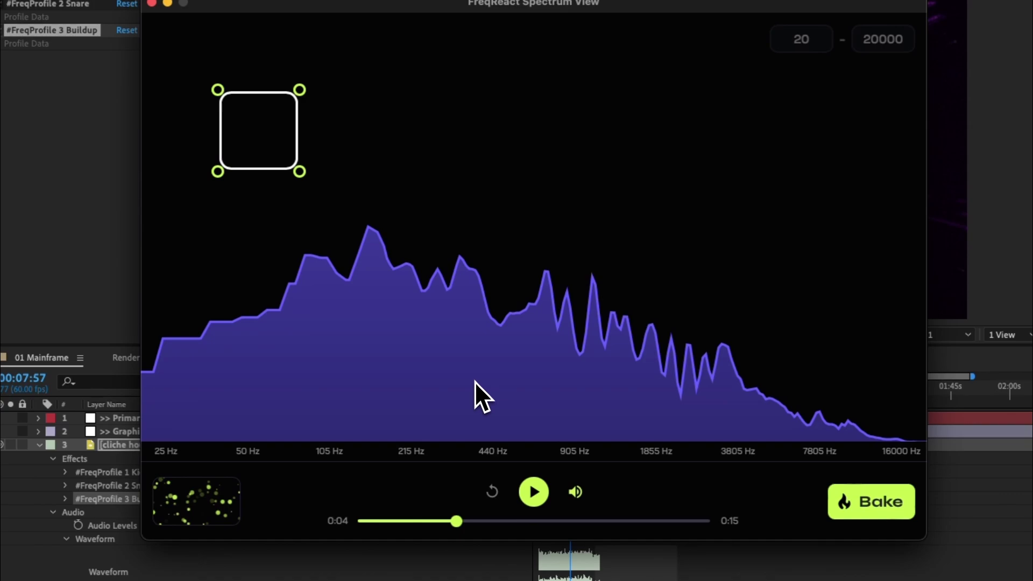
pyautogui.moveTo(256, 141); pyautogui.dragTo(565, 143)
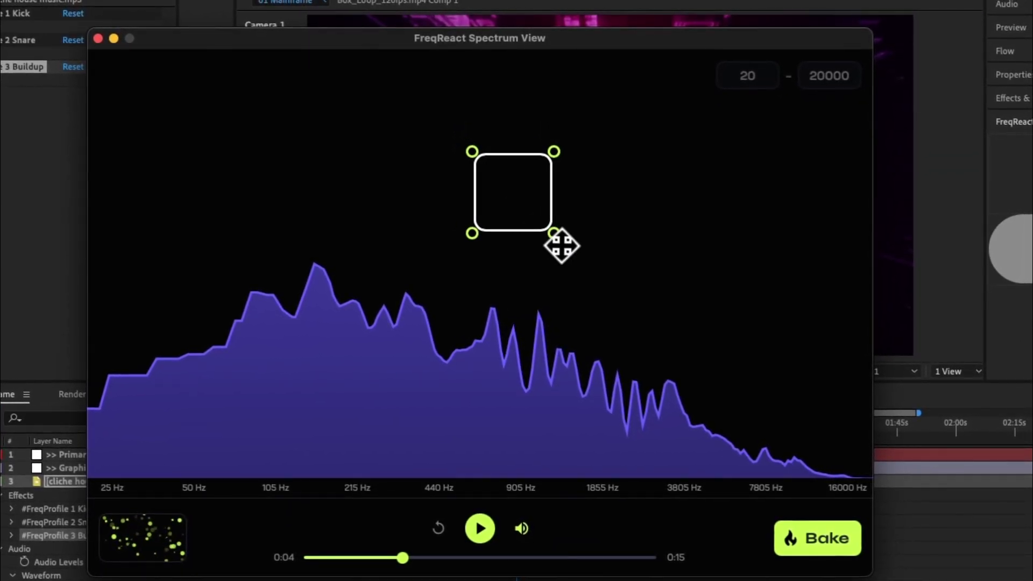
pyautogui.moveTo(604, 192); pyautogui.dragTo(715, 354)
pyautogui.moveTo(661, 390); pyautogui.dragTo(769, 461)
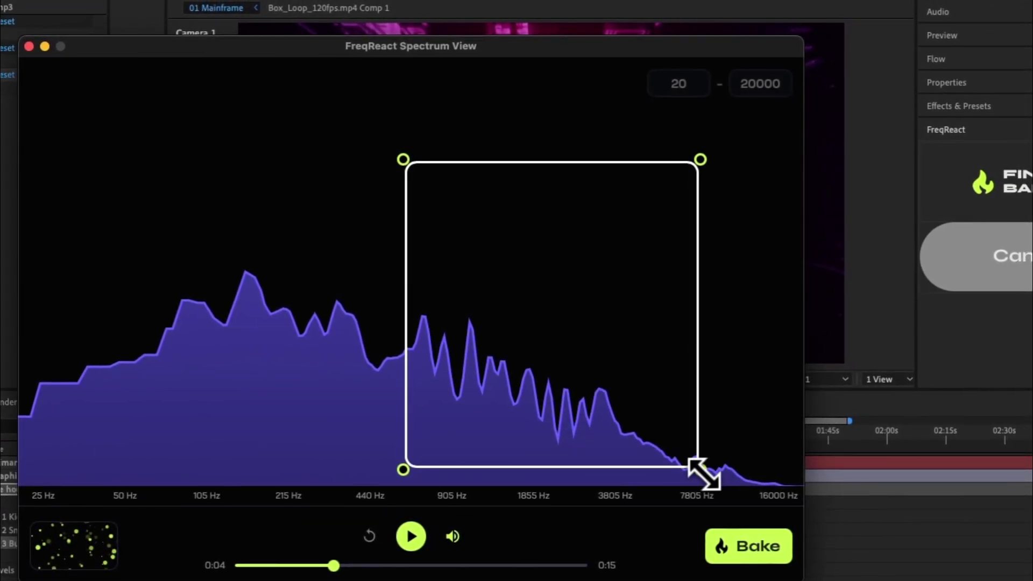
pyautogui.moveTo(401, 161); pyautogui.dragTo(301, 79)
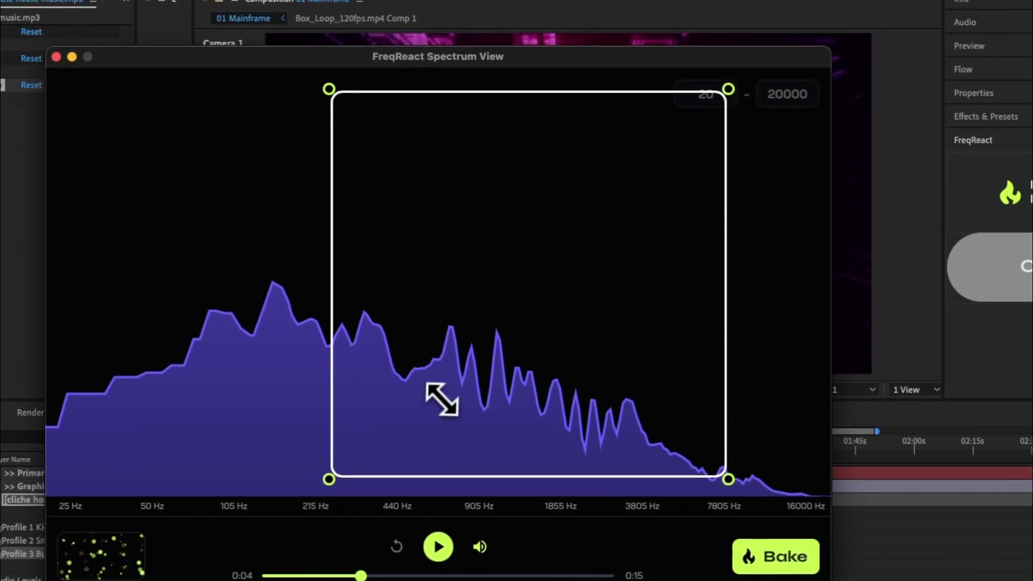
pyautogui.press('space')
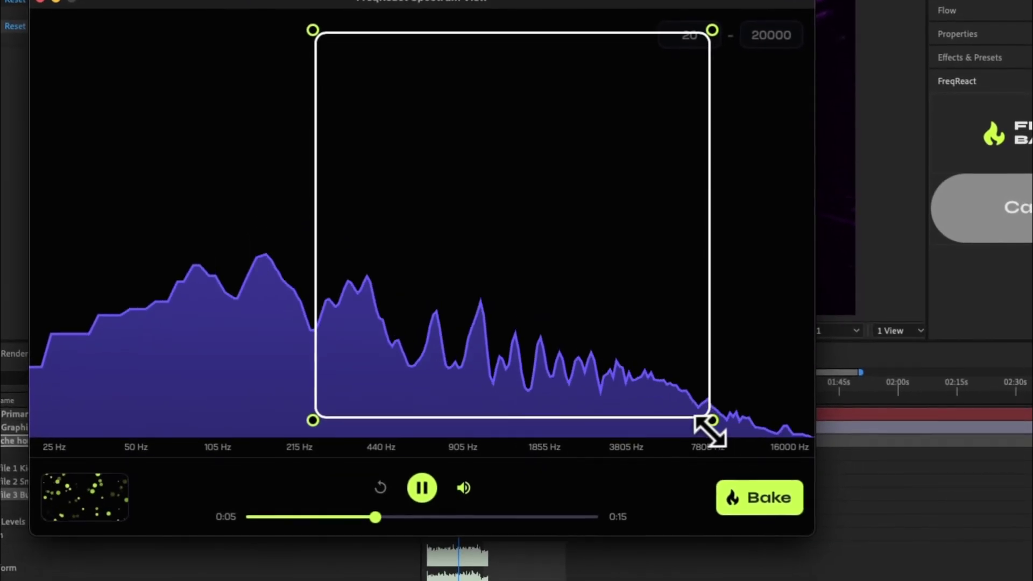
pyautogui.moveTo(710, 430); pyautogui.dragTo(710, 418)
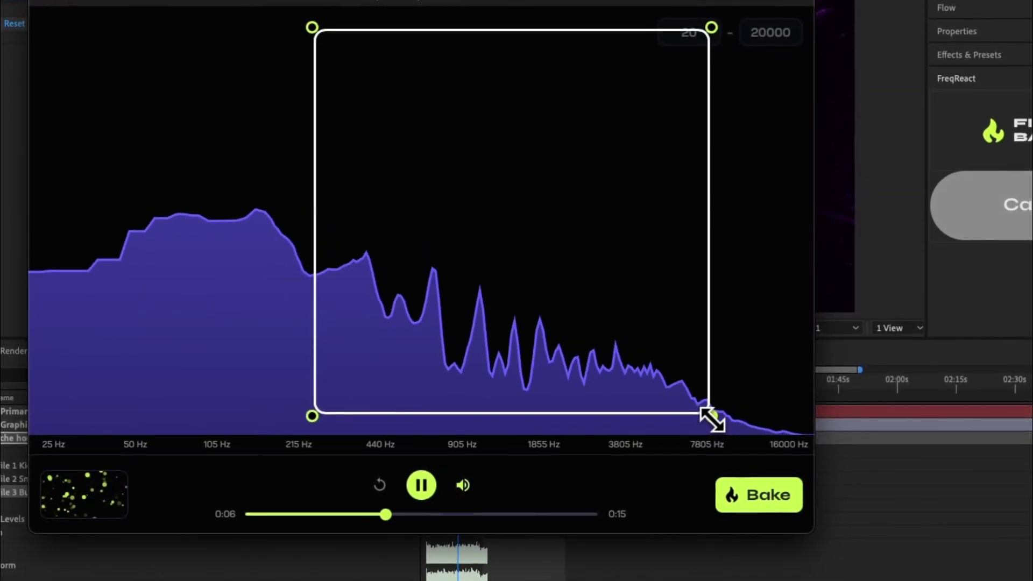
pyautogui.press('space')
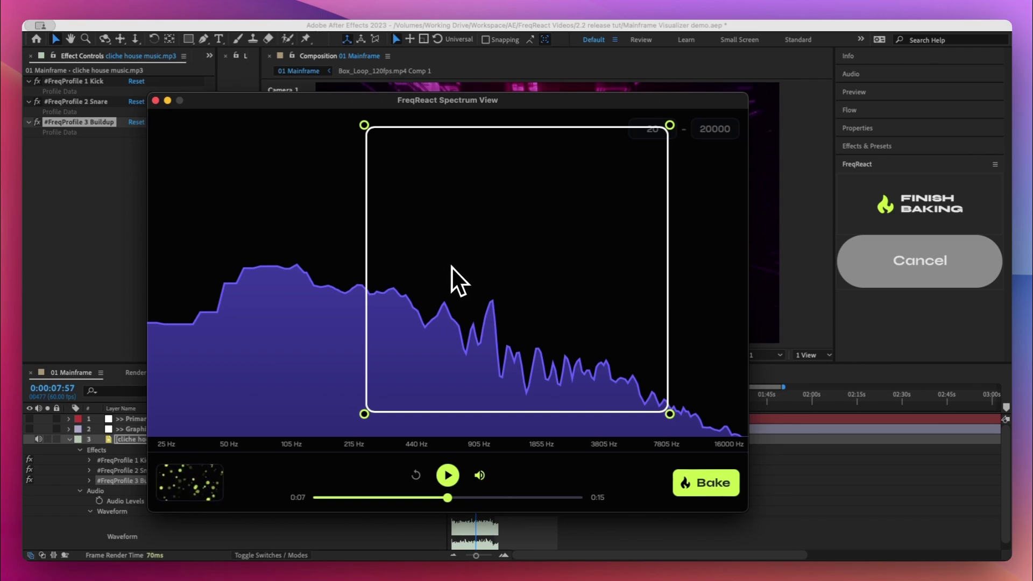
# Bake the Buildup profile, then select Primary Controls' Circuitry Time Remap property
pyautogui.click(721, 487)
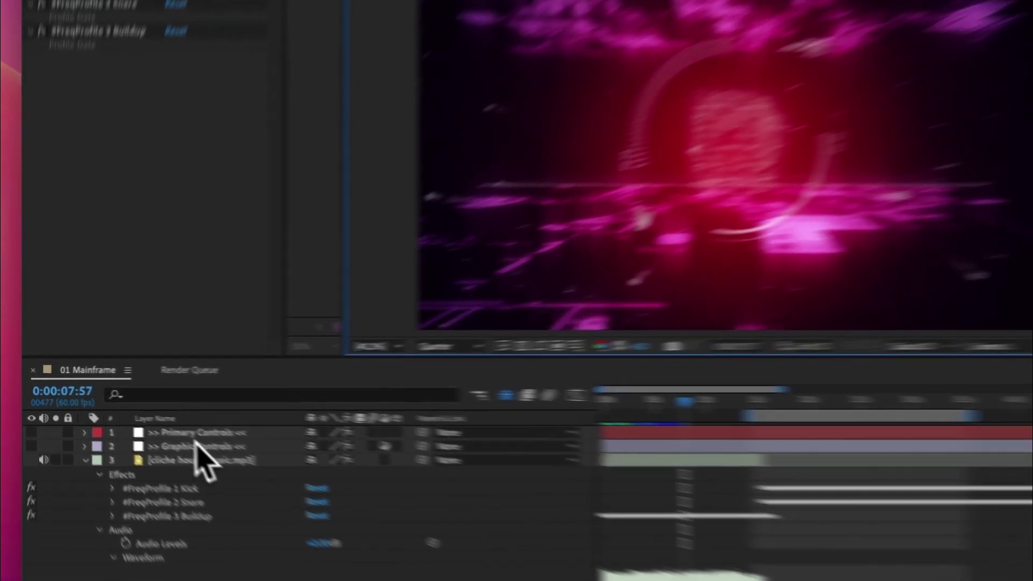
pyautogui.click(161, 419)
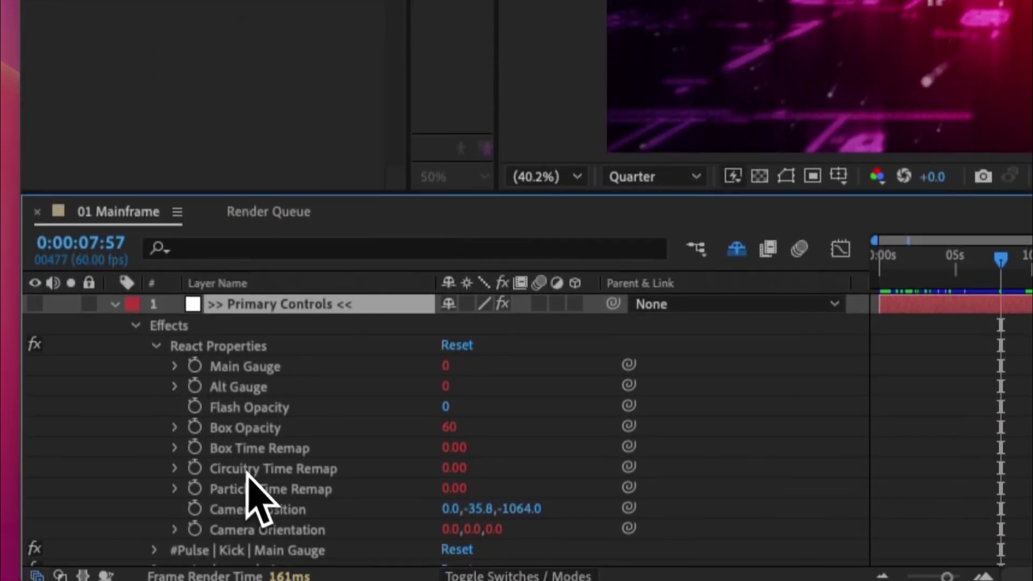
pyautogui.click(248, 469)
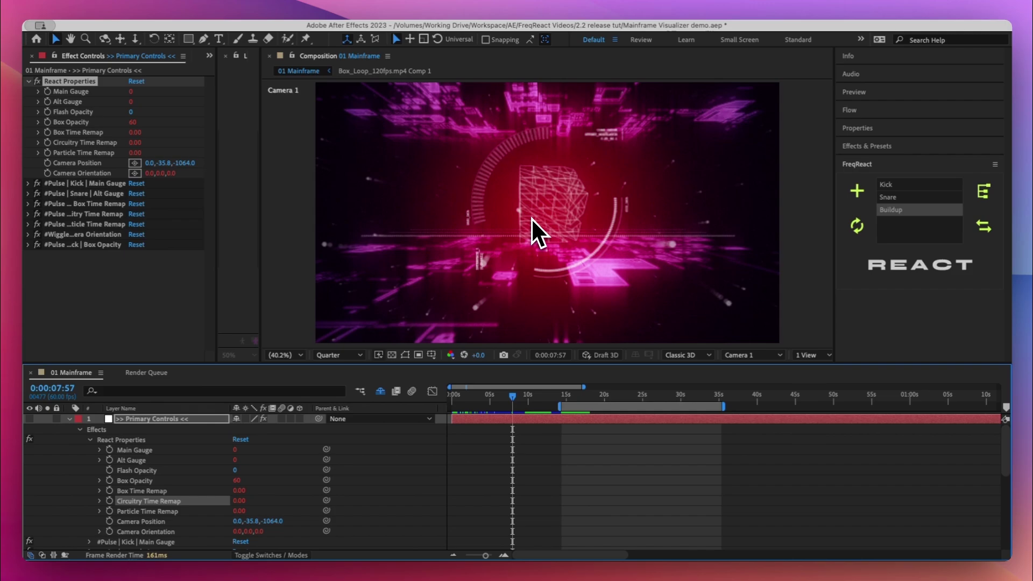
# Add a Pulse reactor to Circuitry Time Remap: Additive on, Decay 40, Smoothing 100, X Intensity 2
pyautogui.click(877, 265)
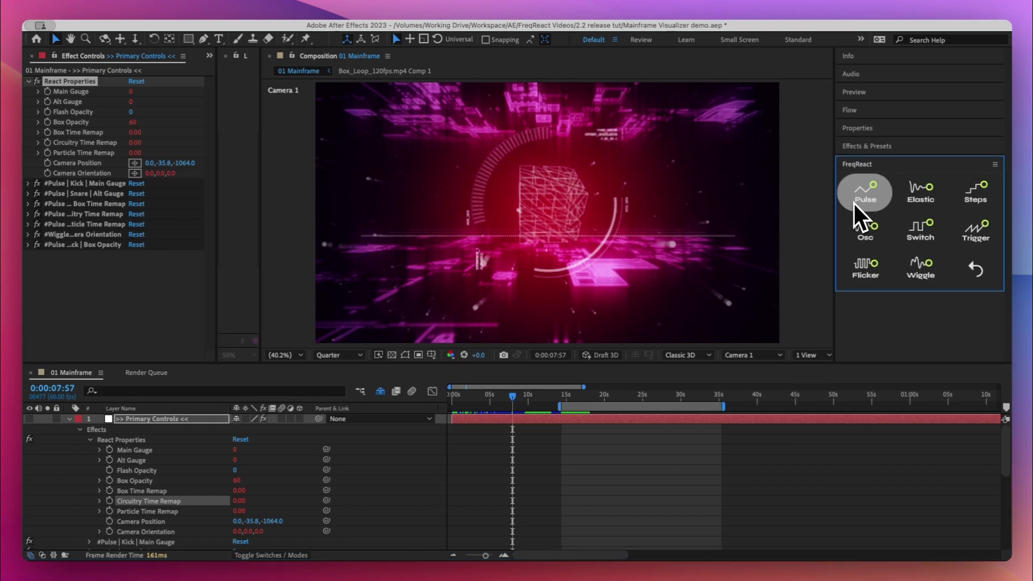
pyautogui.click(854, 203)
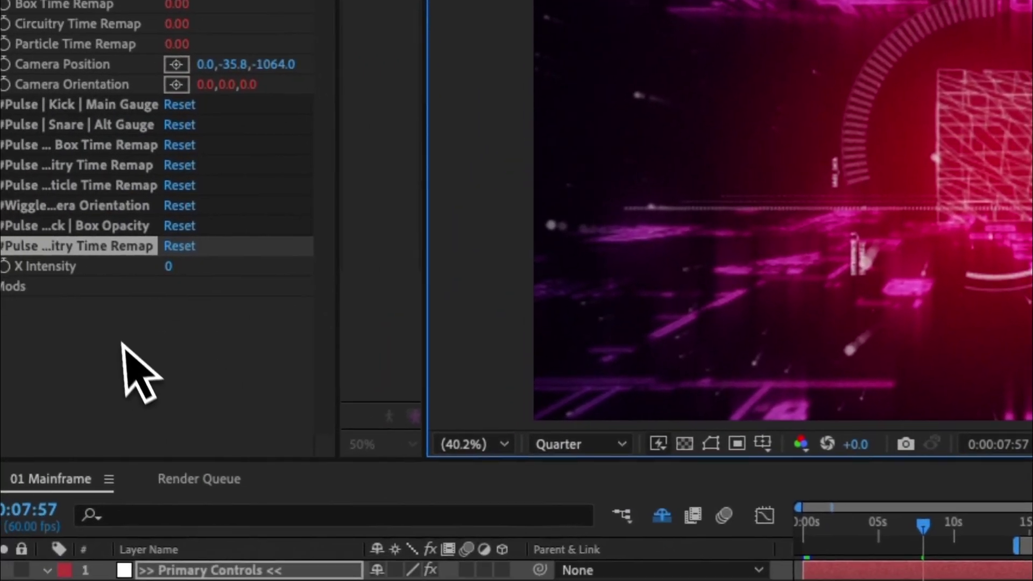
pyautogui.click(51, 260)
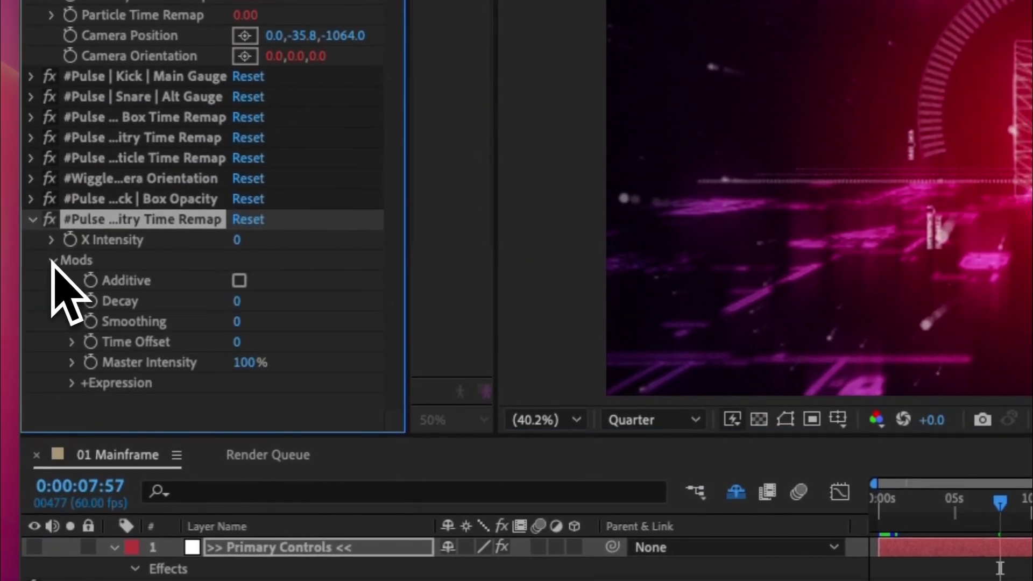
pyautogui.click(239, 280)
pyautogui.click(240, 300)
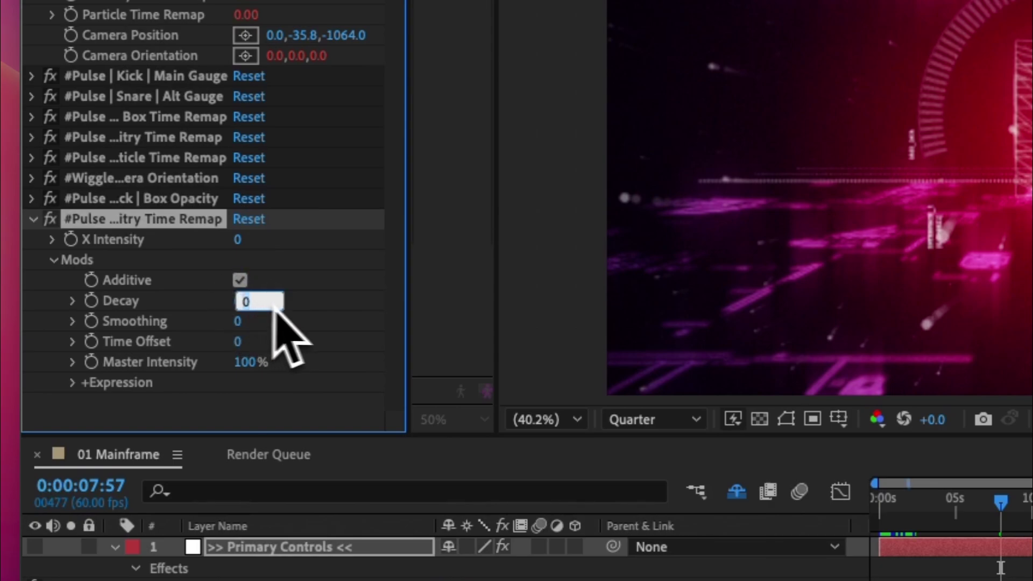
pyautogui.write('40')
pyautogui.press('Return')
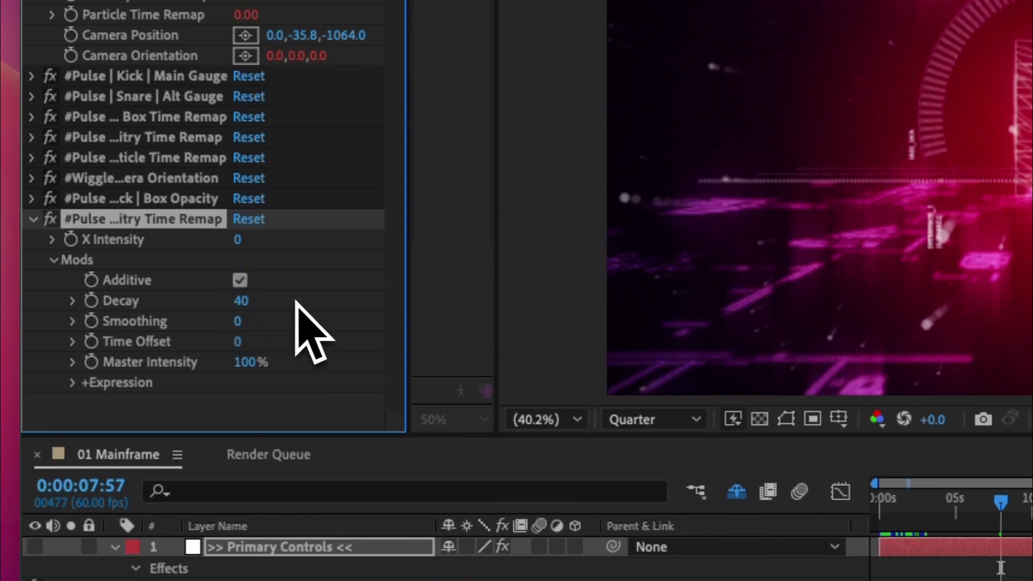
pyautogui.moveTo(239, 322); pyautogui.dragTo(423, 318)
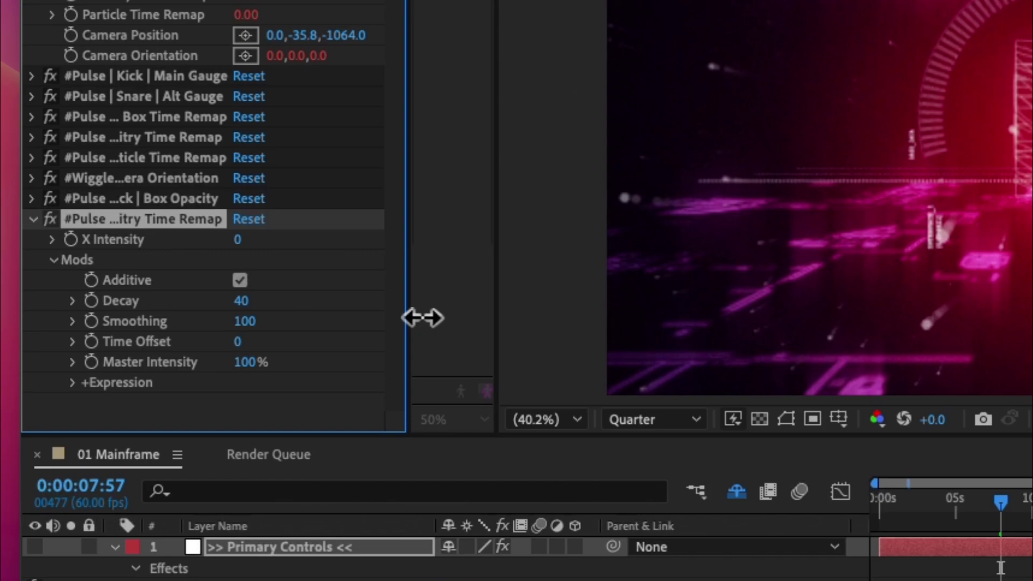
pyautogui.click(253, 240)
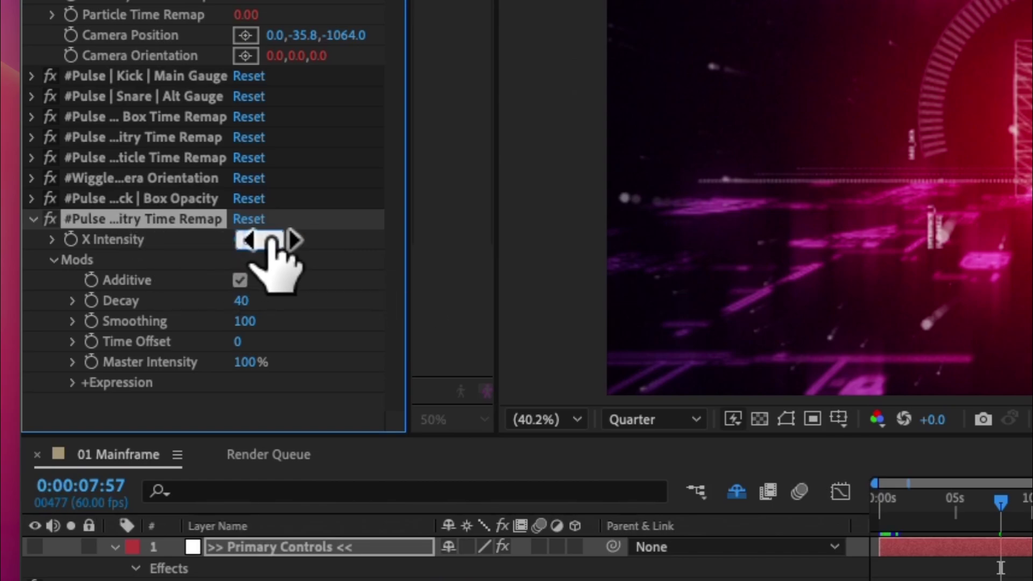
pyautogui.write('2')
pyautogui.press('Return')
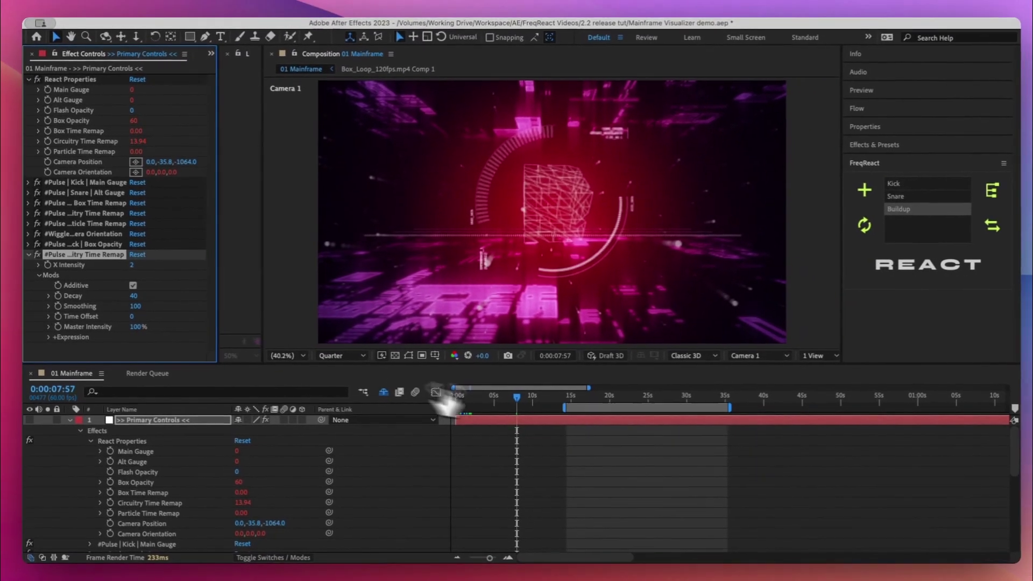
# Move the work area start to 0s and preview, stopping at 0:00:00:52
pyautogui.moveTo(562, 410); pyautogui.dragTo(456, 411)
pyautogui.press('space')
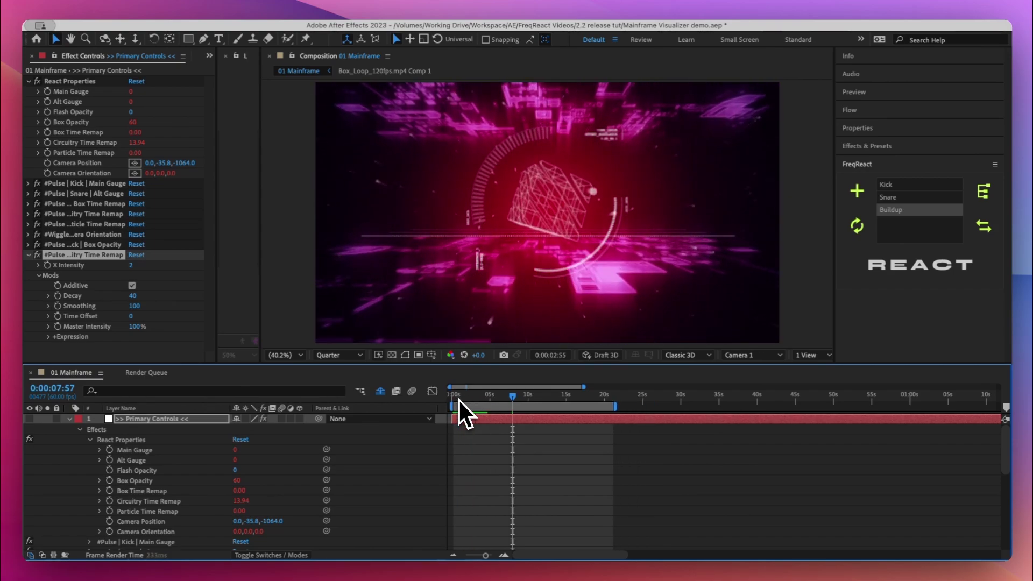
pyautogui.click(459, 399)
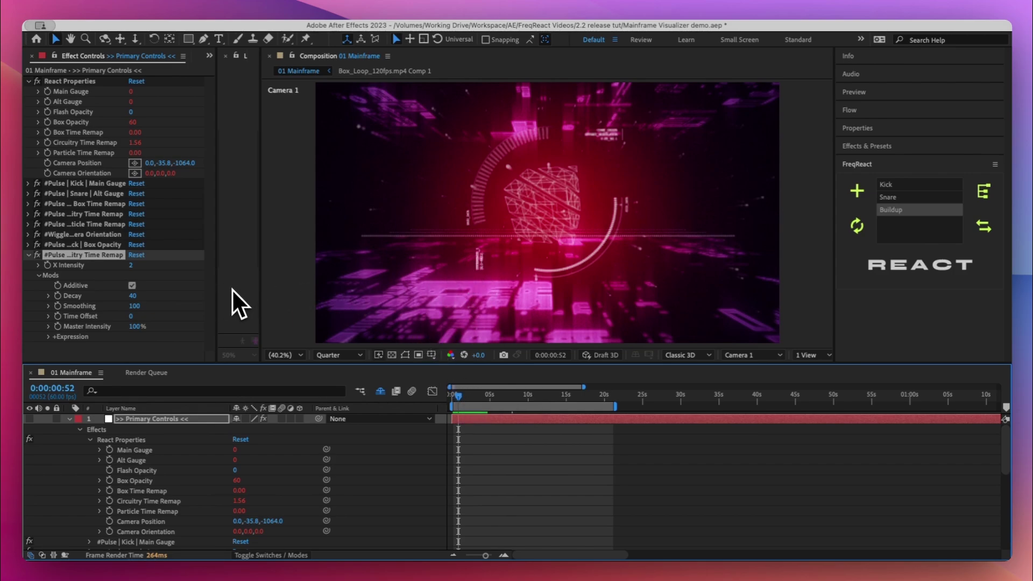
pyautogui.click(79, 160)
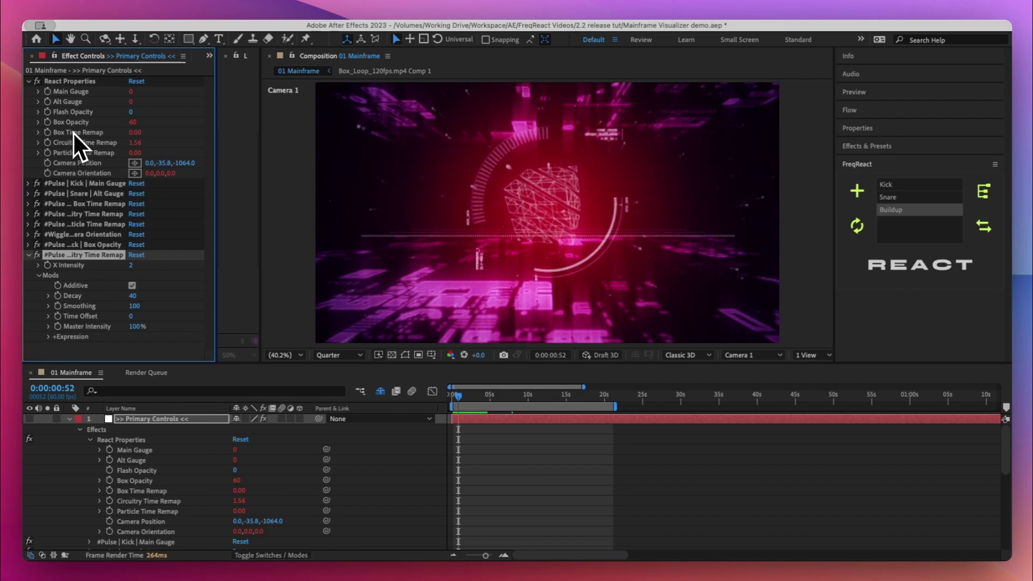
# Add a Pulse reactor to Box Time Remap with X Intensity 1
pyautogui.click(135, 493)
pyautogui.click(915, 266)
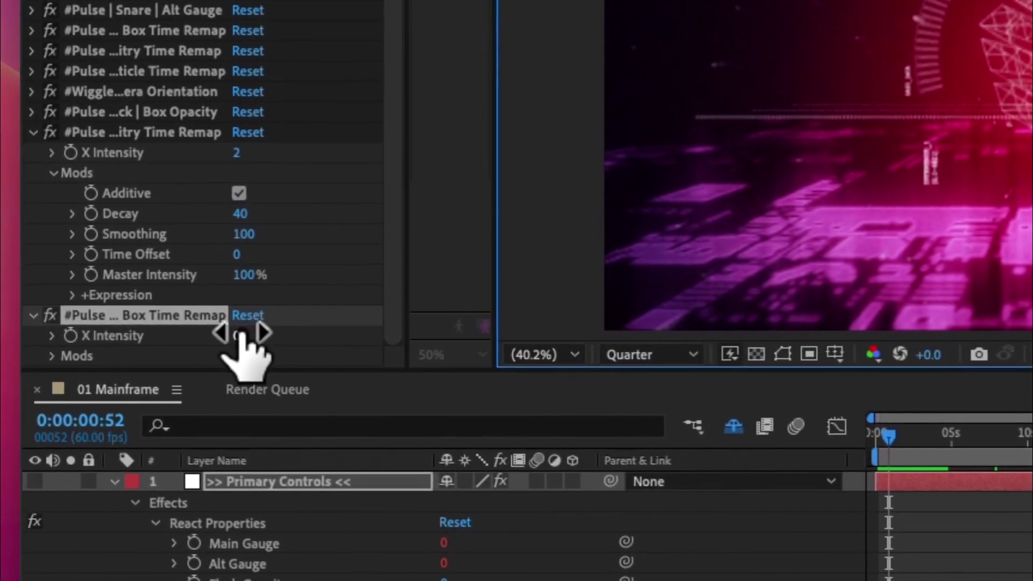
pyautogui.click(241, 336)
pyautogui.write('1')
pyautogui.press('Return')
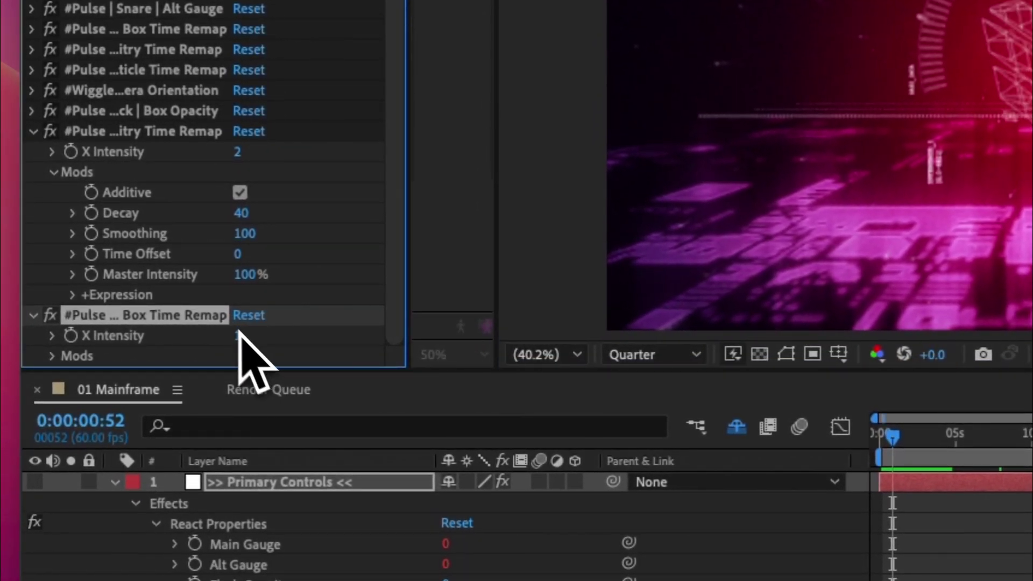
# Give the Box Time Remap reactor Additive on, Decay 40 and Smoothing 100, then preview
pyautogui.click(52, 356)
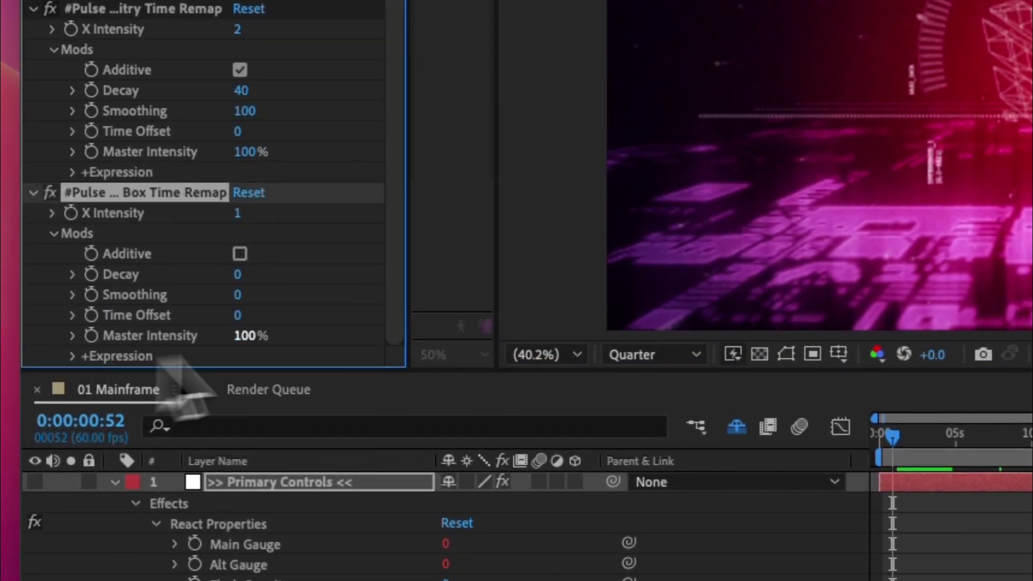
pyautogui.click(240, 253)
pyautogui.click(239, 274)
pyautogui.write('40')
pyautogui.press('Return')
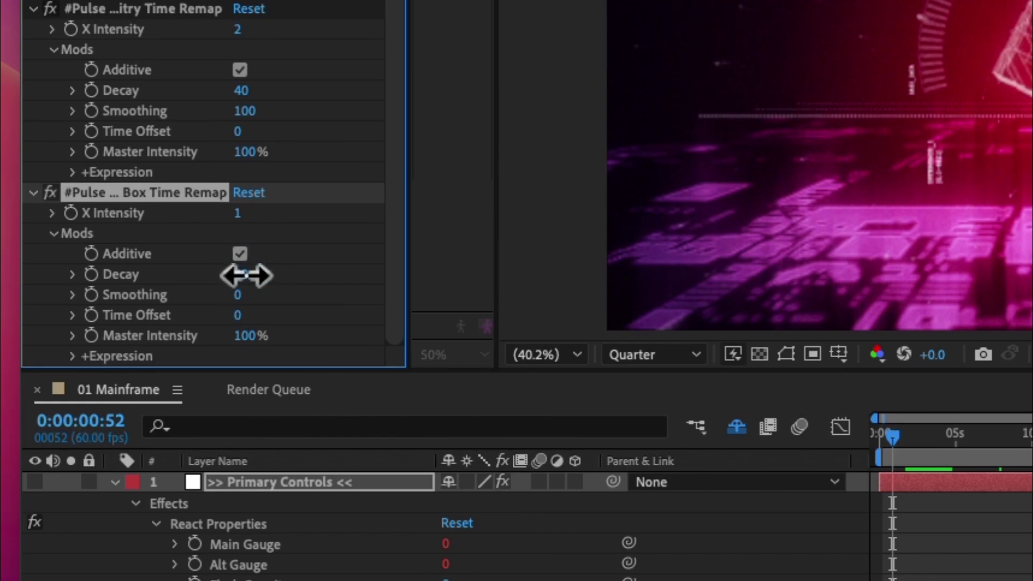
pyautogui.click(243, 296)
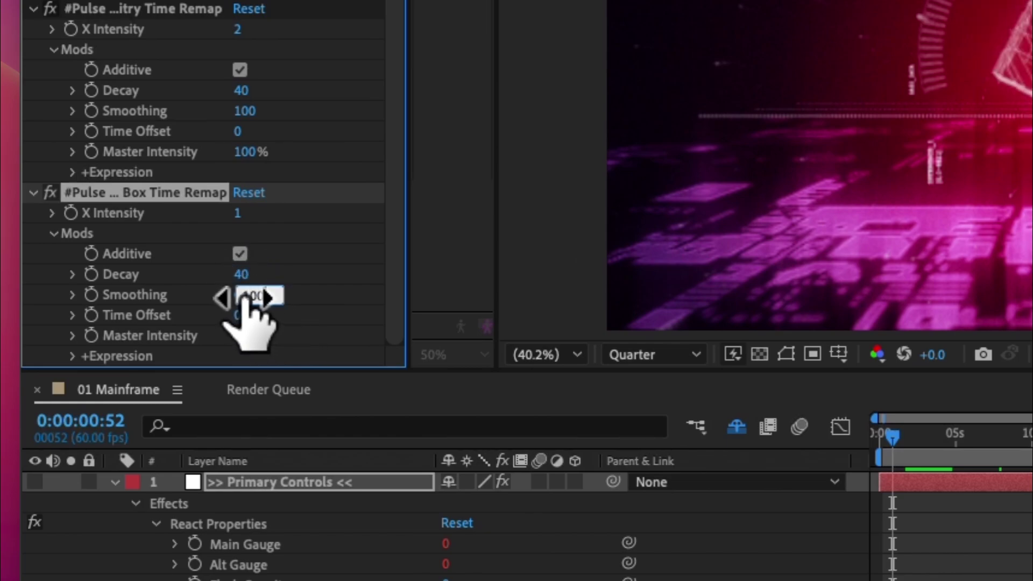
pyautogui.write('100')
pyautogui.press('Return')
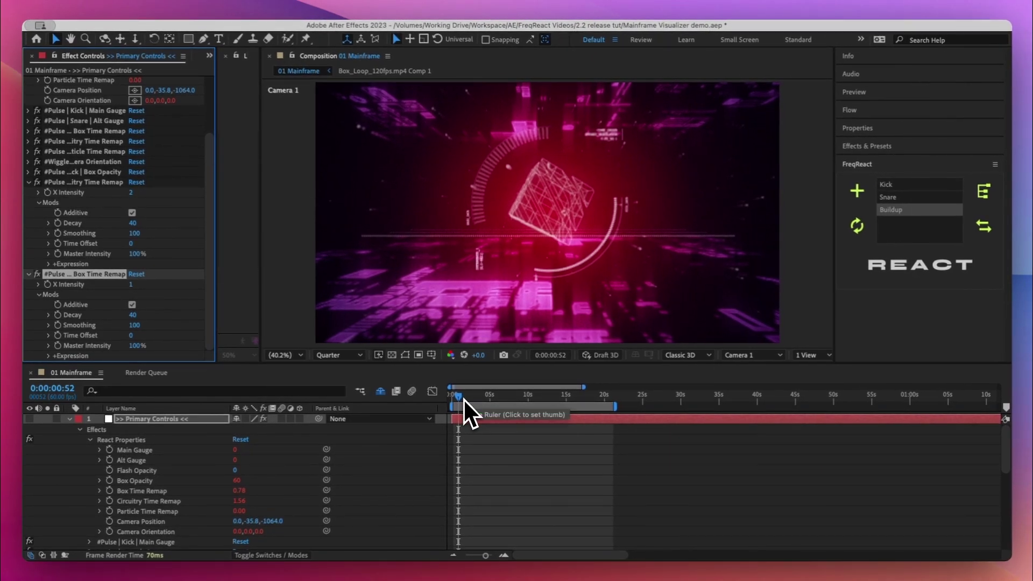
pyautogui.press('space')
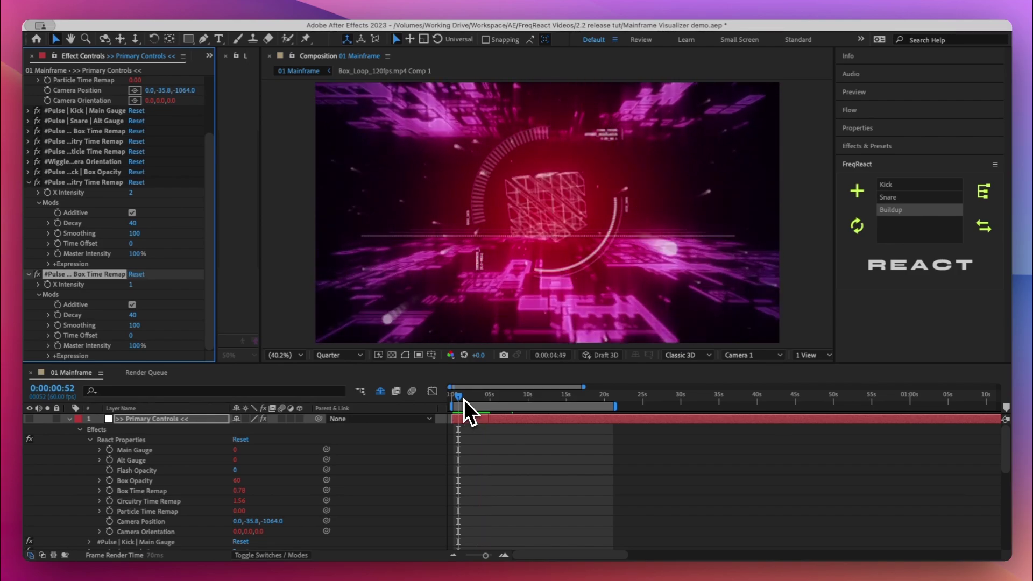
pyautogui.press('space')
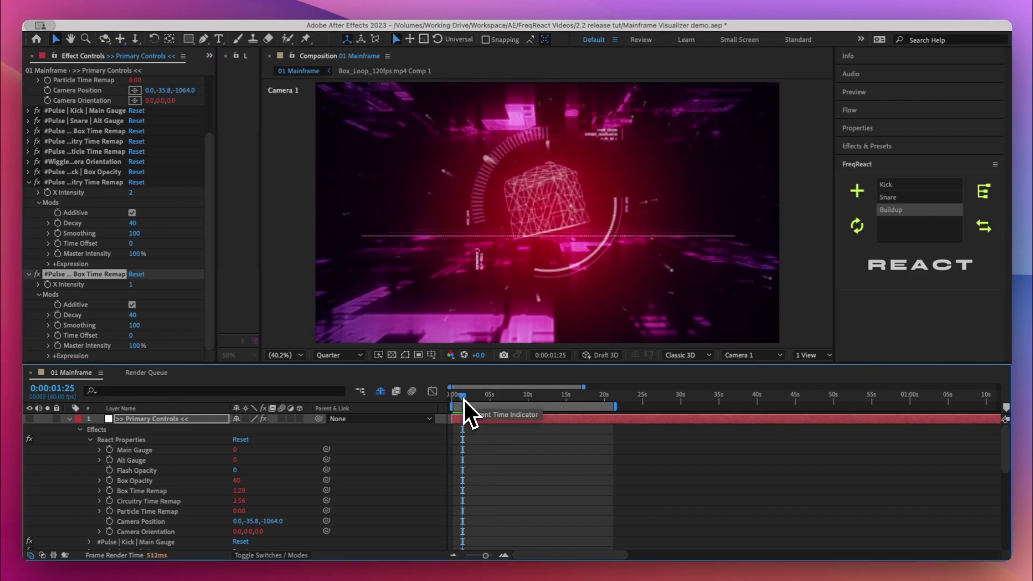
# Add a Flicker reactor to the Flash Opacity property
pyautogui.scroll(3, 110, 208)
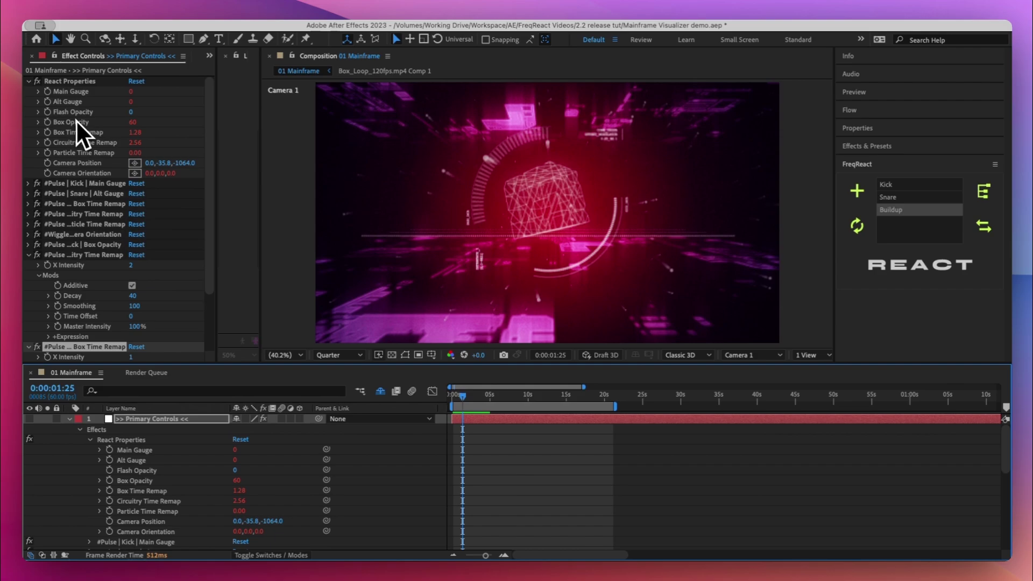
pyautogui.click(131, 472)
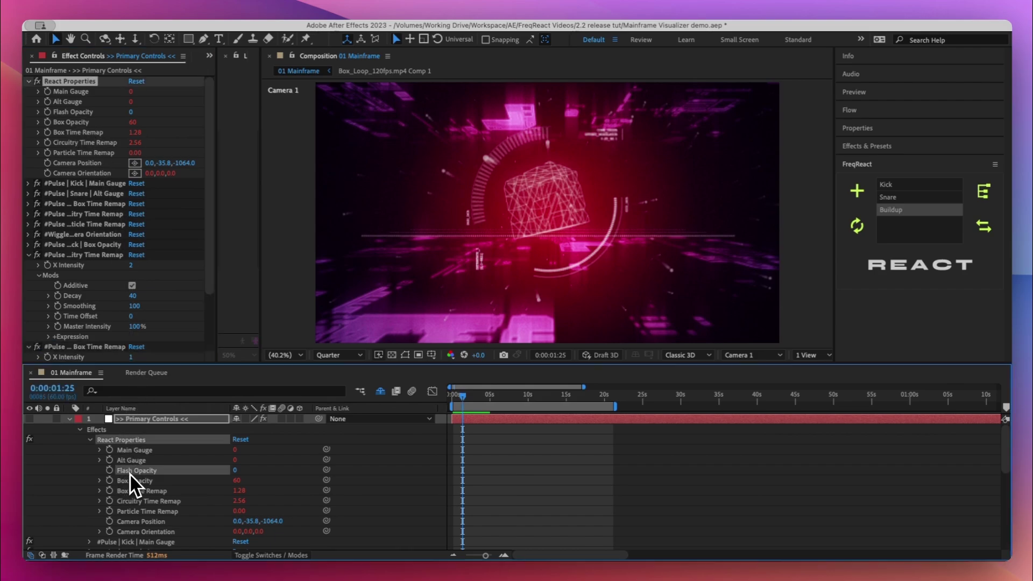
pyautogui.click(874, 263)
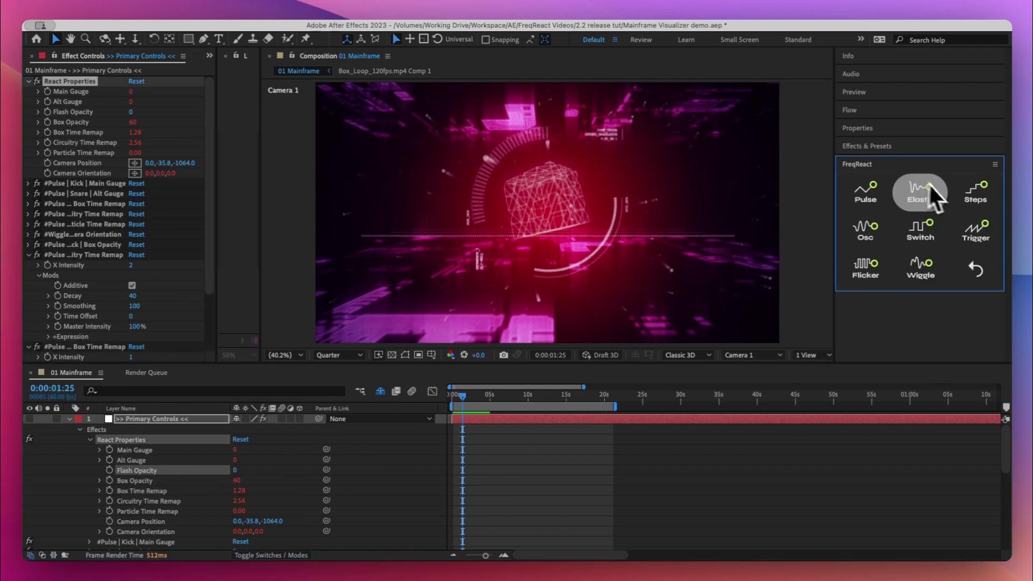
pyautogui.click(879, 263)
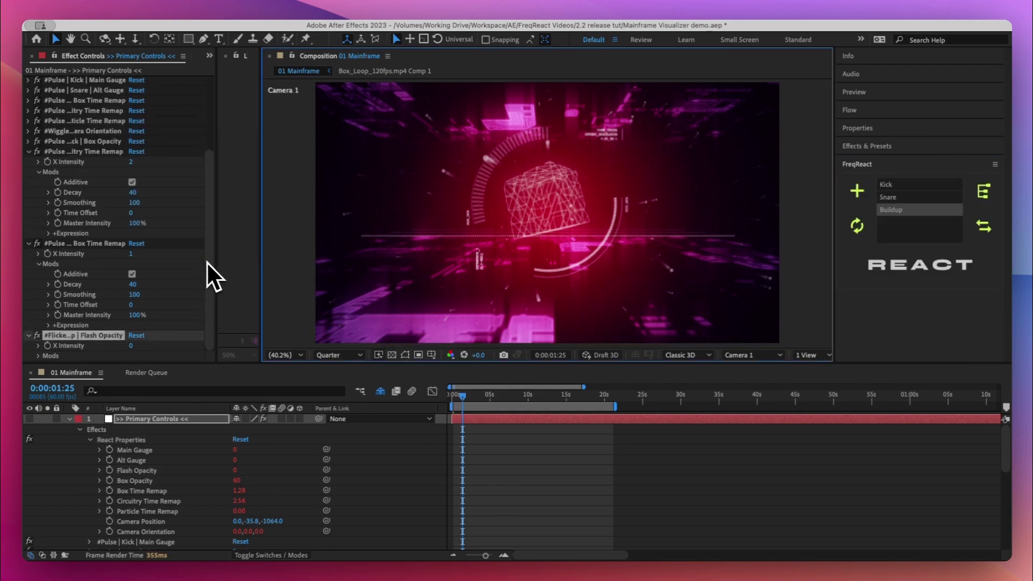
# Set the Flicker reactor's X Intensity to 220 and Flicker Speed to 45
pyautogui.click(135, 351)
pyautogui.write('220')
pyautogui.press('Return')
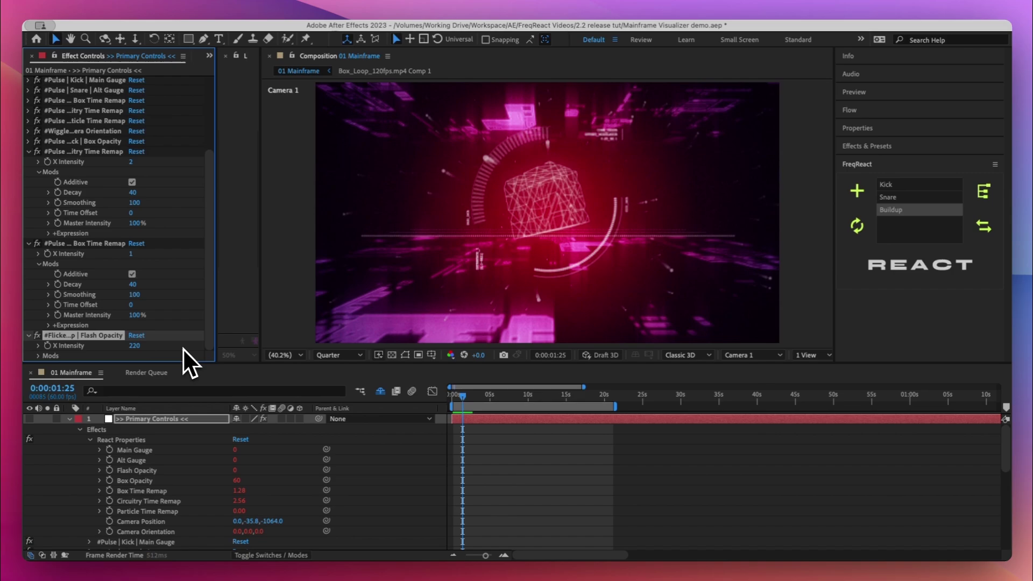
pyautogui.click(37, 356)
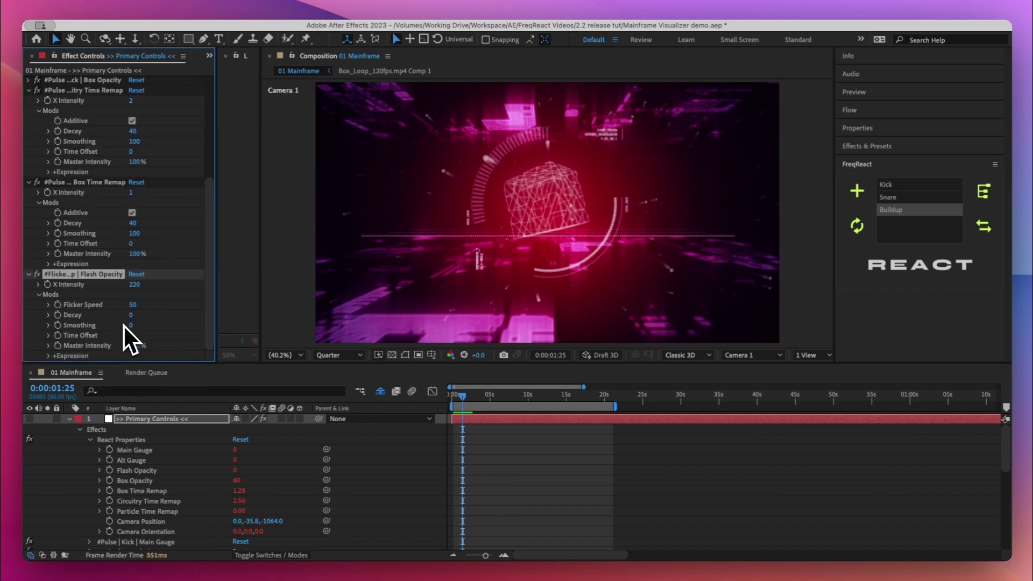
pyautogui.click(136, 310)
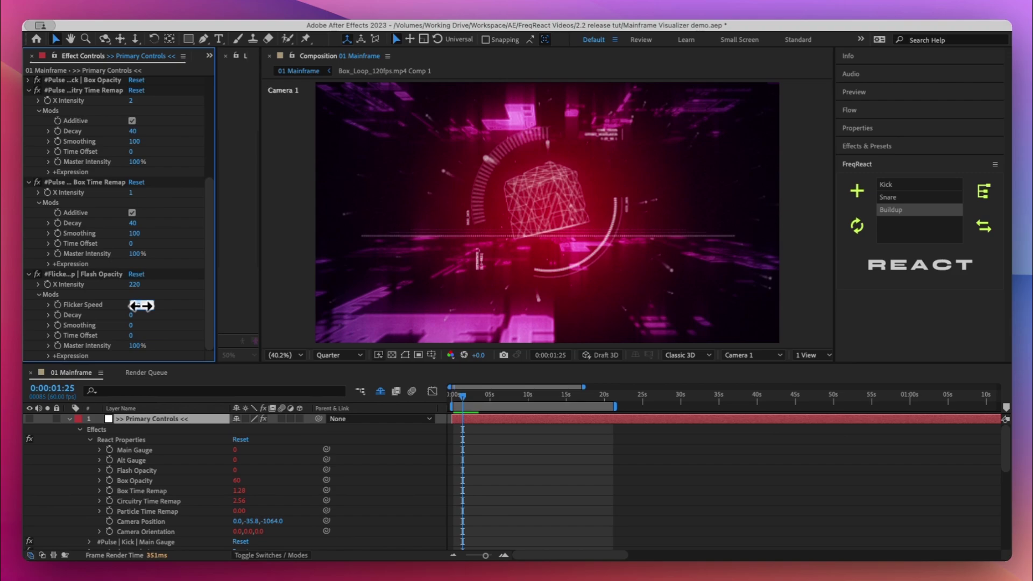
pyautogui.moveTo(141, 305); pyautogui.dragTo(142, 307)
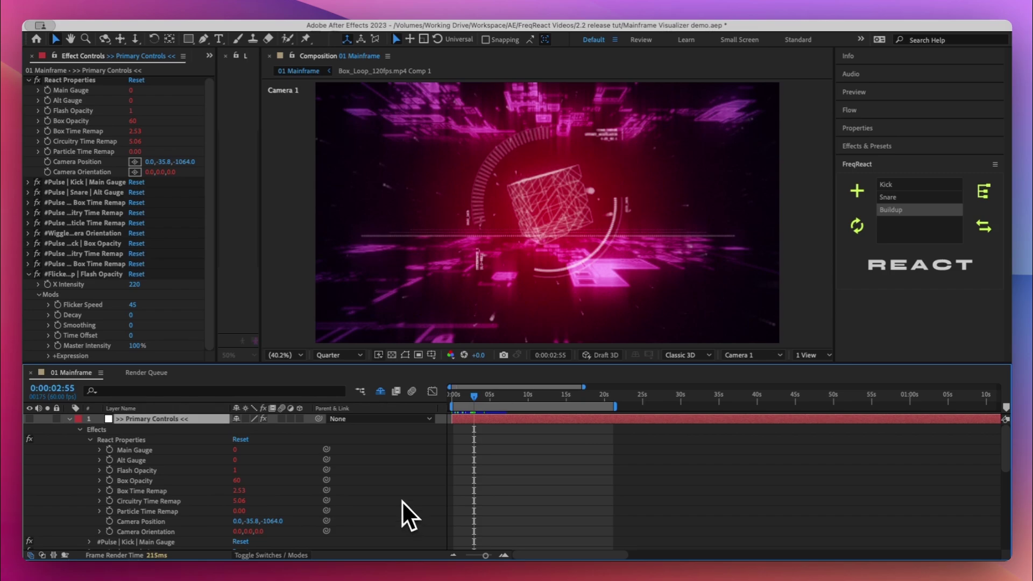
# Keyframe Camera Position at 0s with the camera pulled back to Z -3774
pyautogui.click(29, 274)
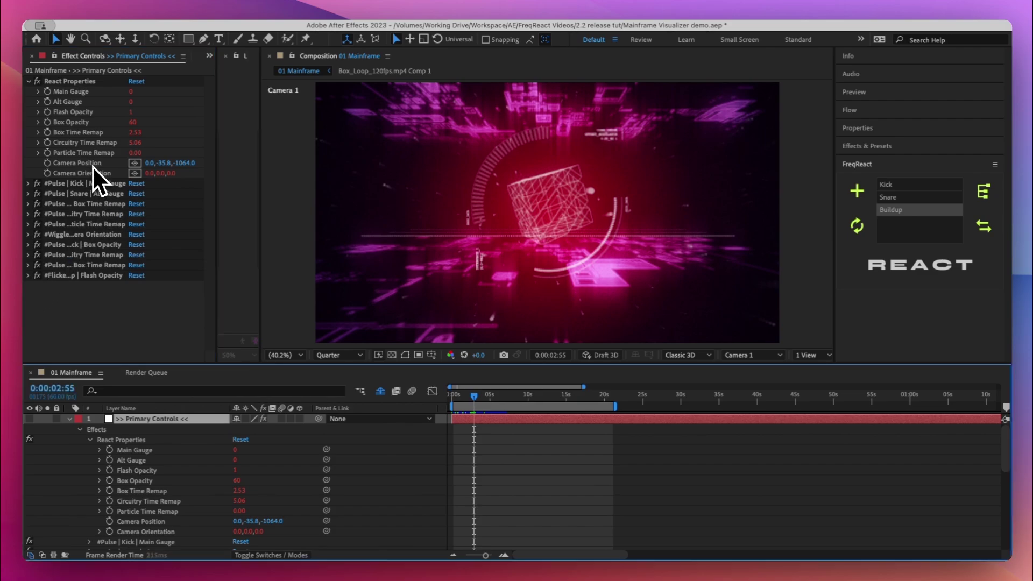
pyautogui.click(173, 470)
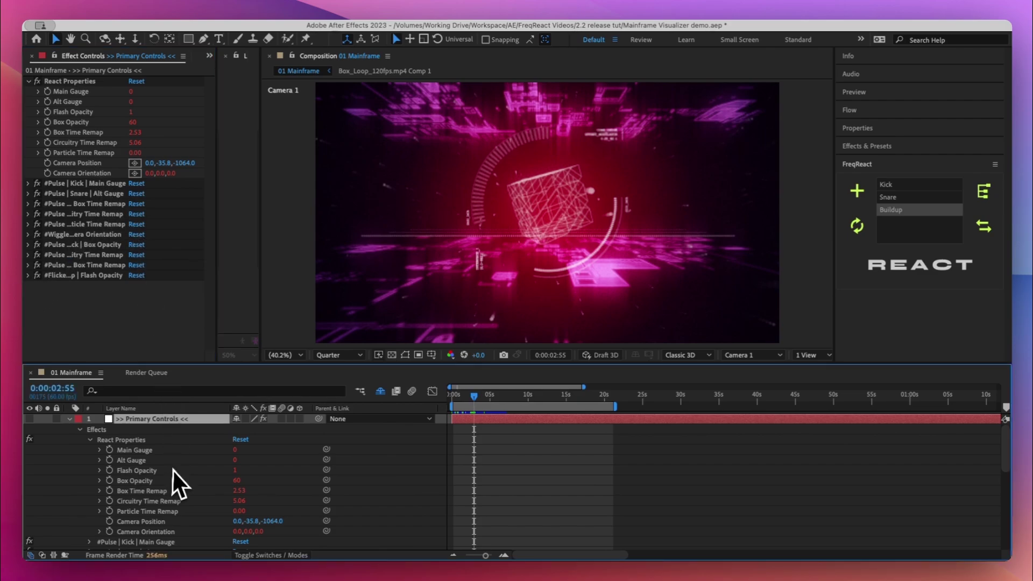
pyautogui.click(144, 526)
pyautogui.moveTo(454, 392); pyautogui.dragTo(444, 404)
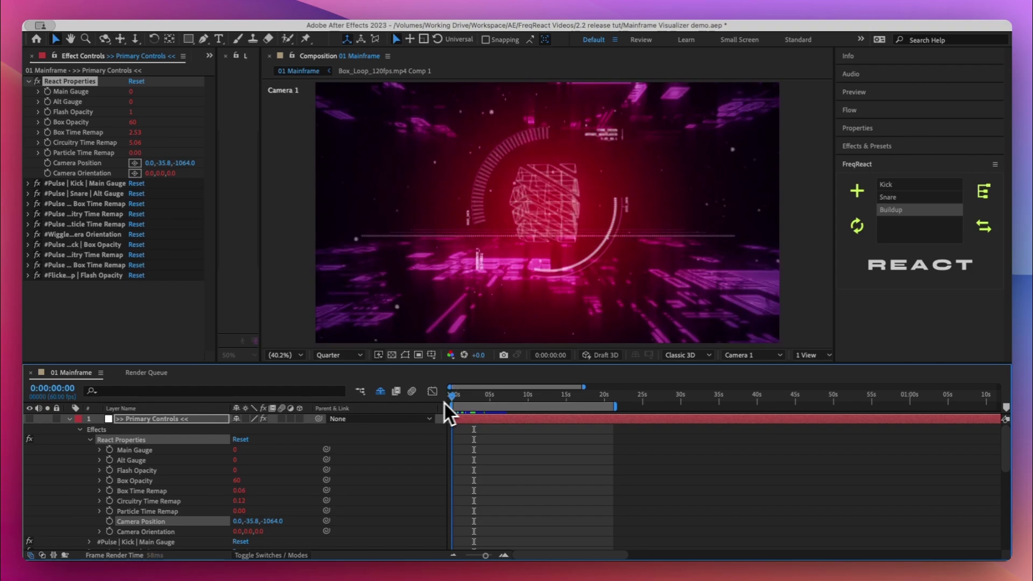
pyautogui.moveTo(275, 521); pyautogui.dragTo(115, 524)
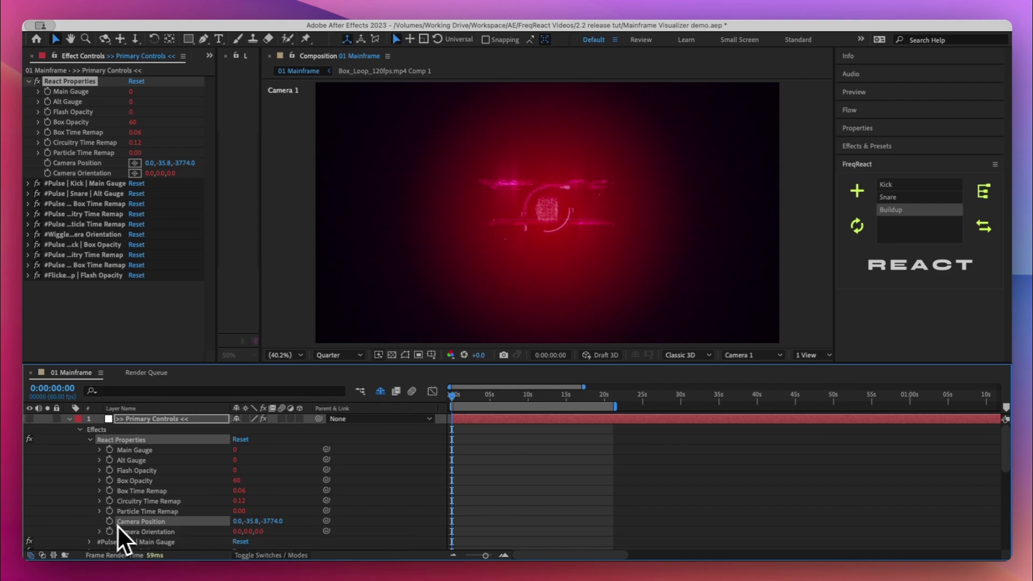
pyautogui.click(111, 522)
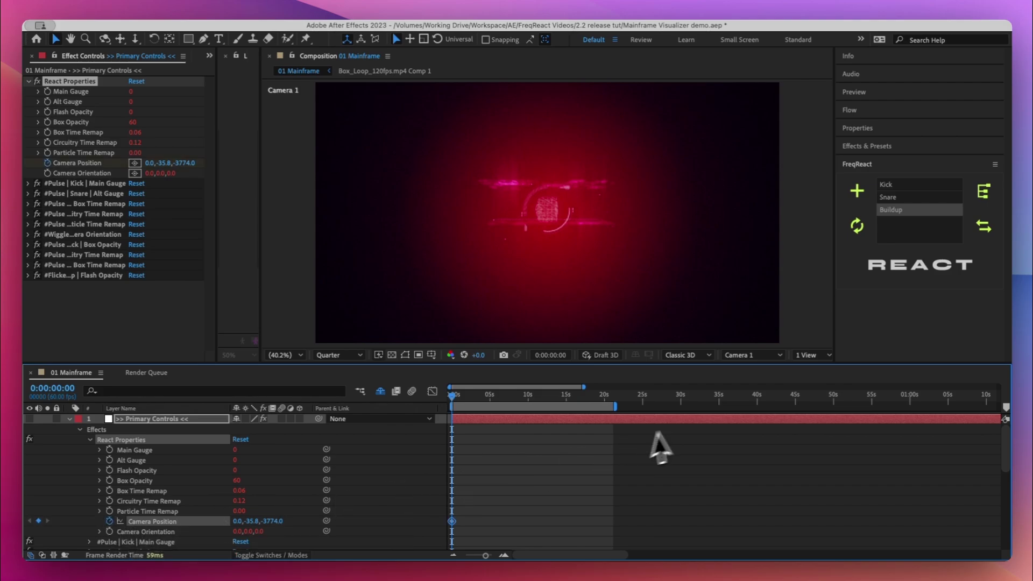
# Add a second Camera Position keyframe near 20s pushing the camera forward, then review the move
pyautogui.moveTo(565, 397); pyautogui.dragTo(603, 398)
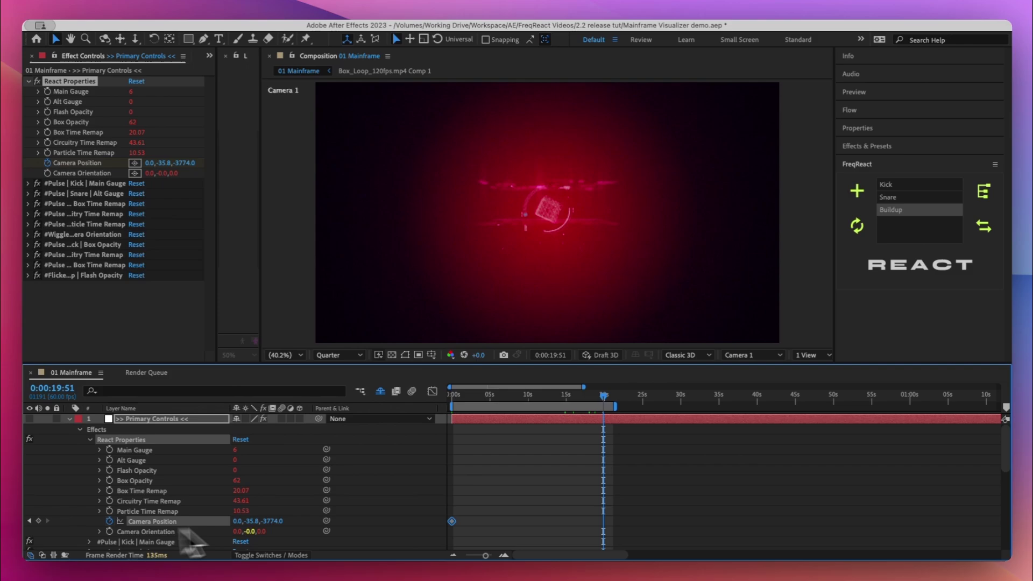
pyautogui.moveTo(275, 521); pyautogui.dragTo(411, 519)
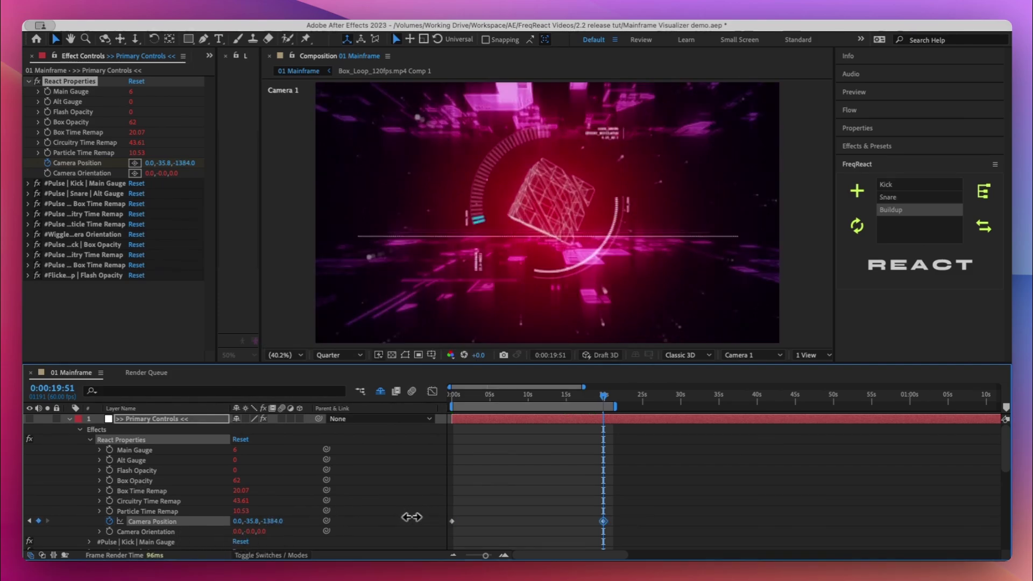
pyautogui.moveTo(460, 397); pyautogui.dragTo(578, 399)
pyautogui.press('k')
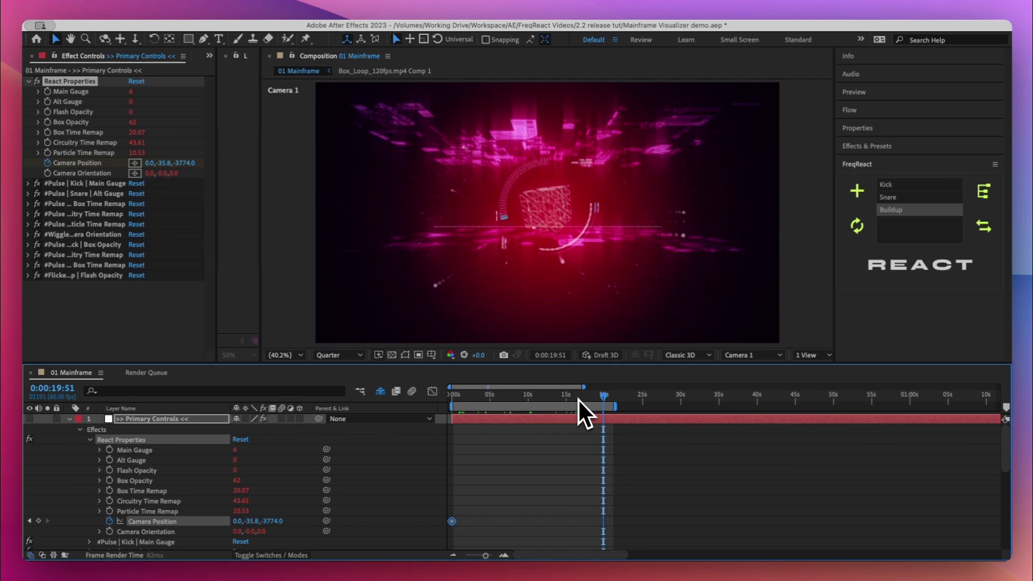
pyautogui.press('Home')
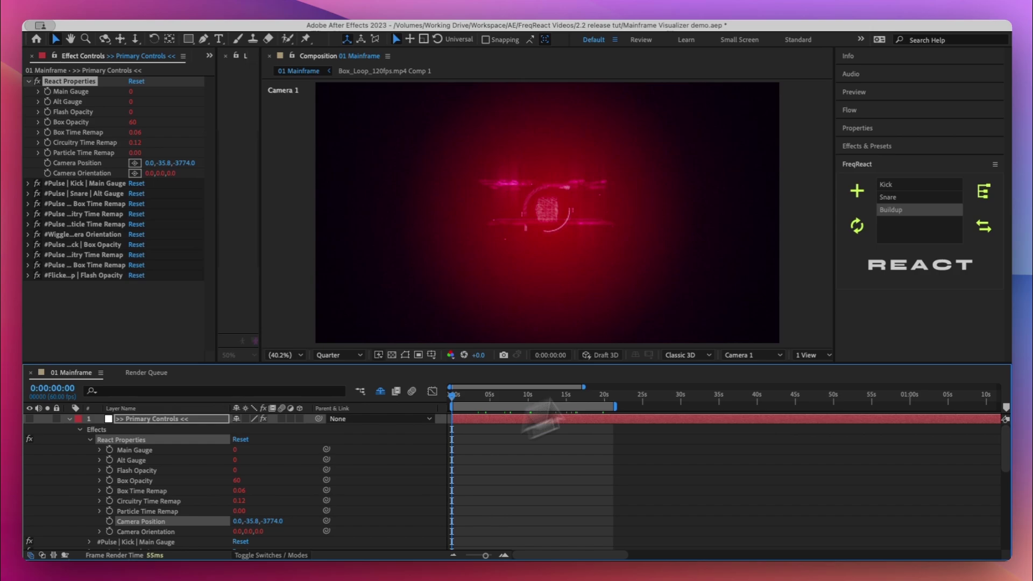
# Add a #Pulse reactor to Camera Position and make it additive
pyautogui.click(913, 283)
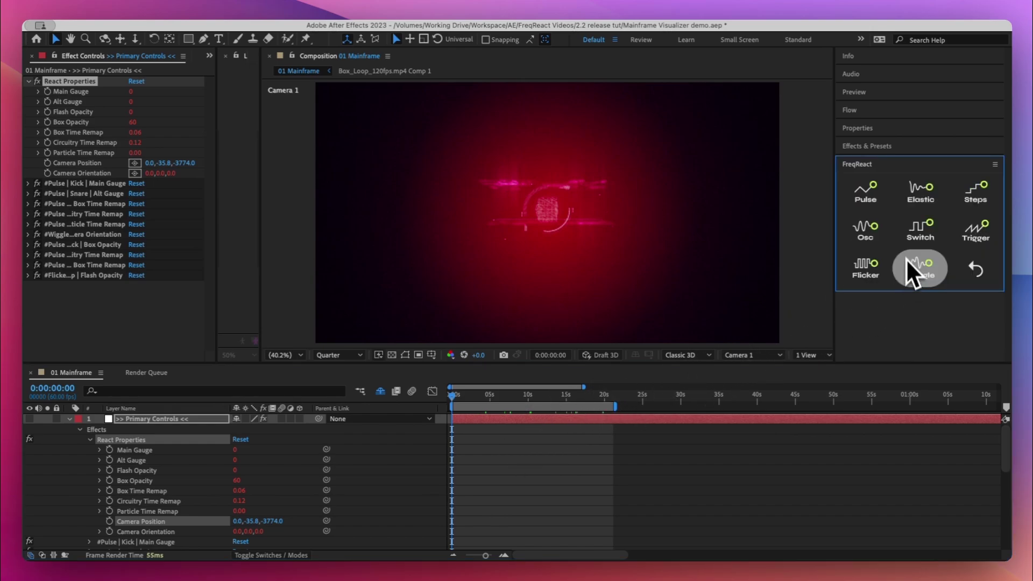
pyautogui.click(864, 193)
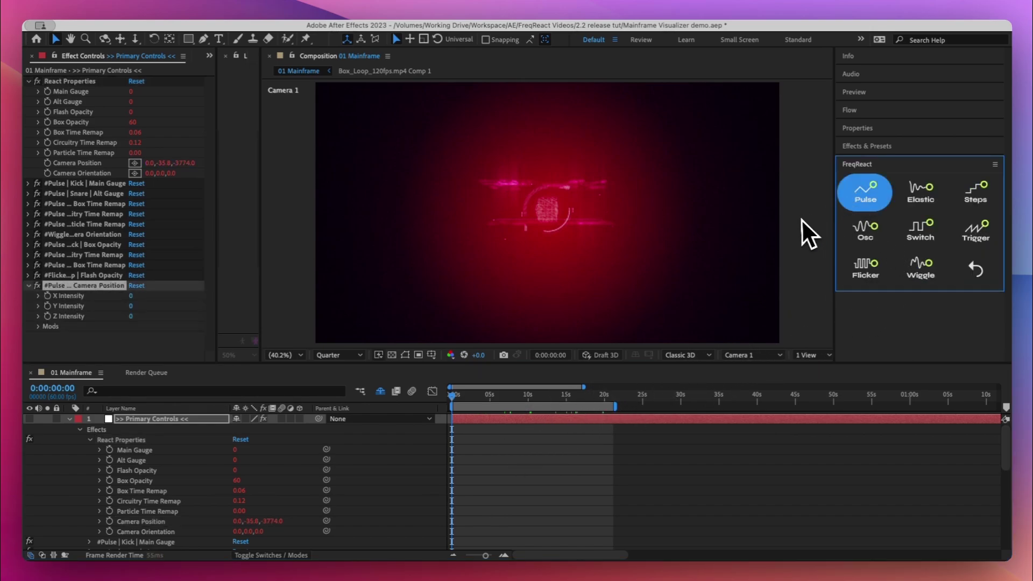
pyautogui.click(38, 327)
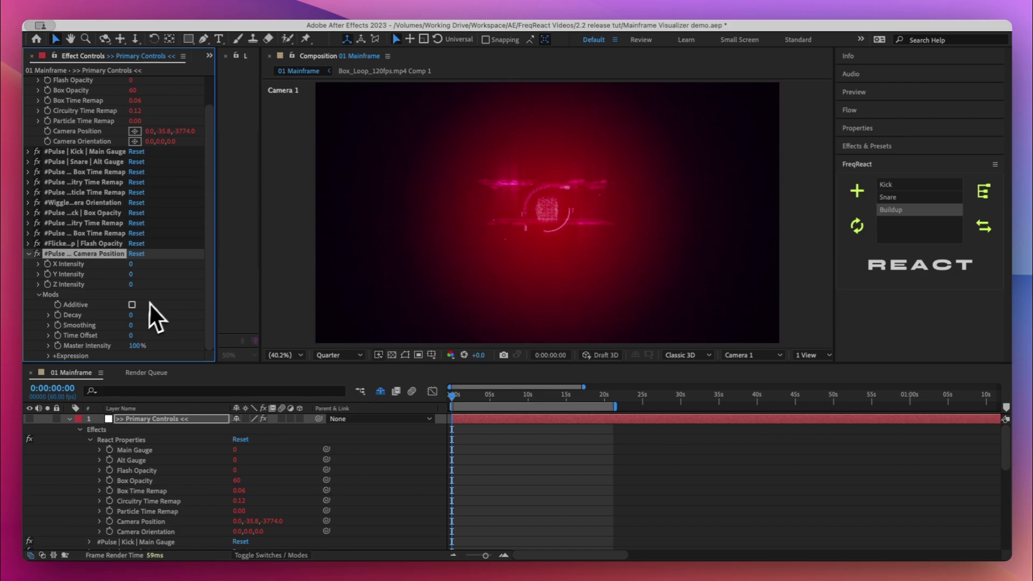
pyautogui.click(132, 305)
pyautogui.click(166, 318)
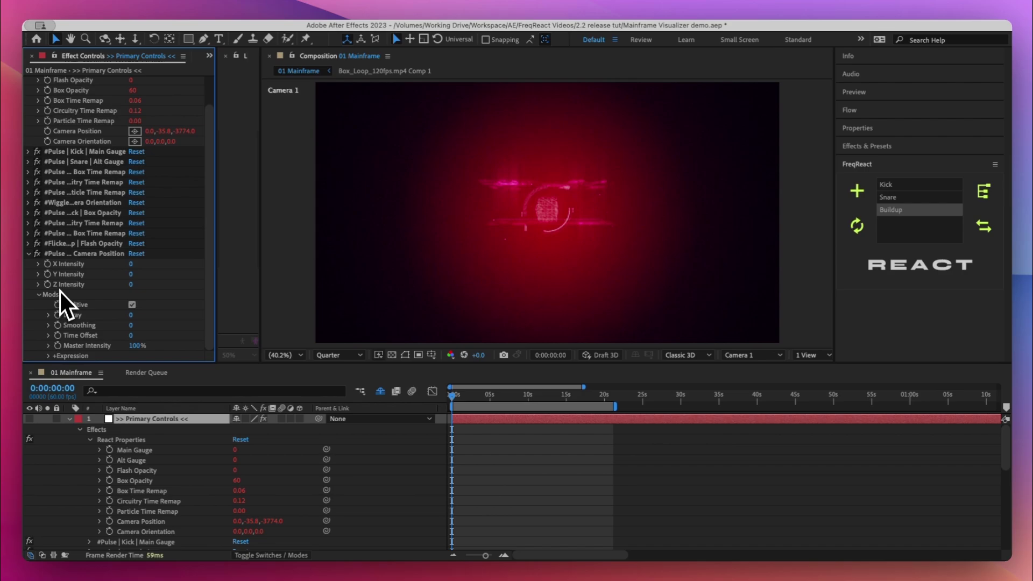
# Set the camera pulse's Z Intensity to 185, keeping Additive on
pyautogui.moveTo(463, 401); pyautogui.dragTo(570, 394)
pyautogui.scroll(-10, 550, 531)
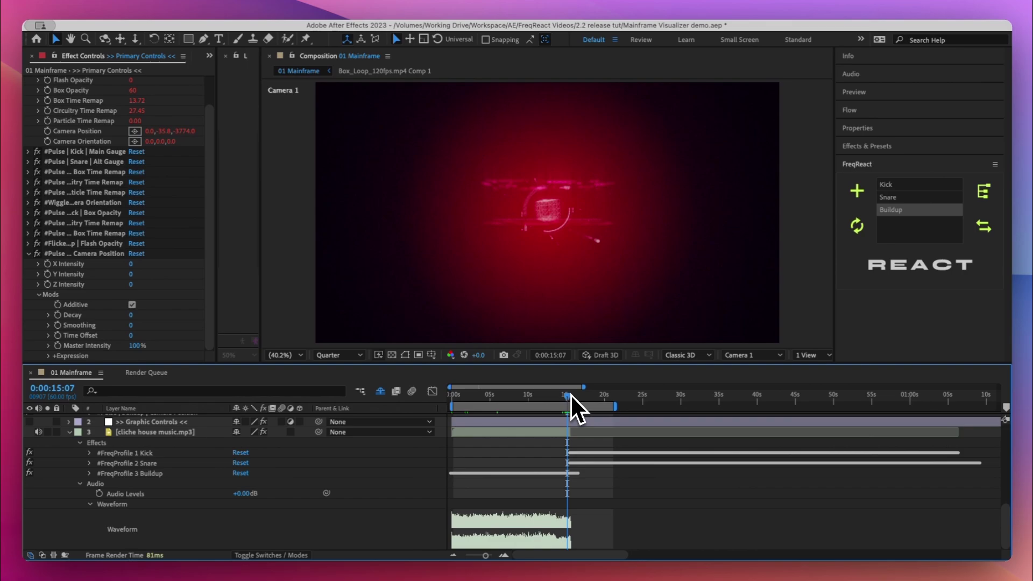
pyautogui.click(131, 305)
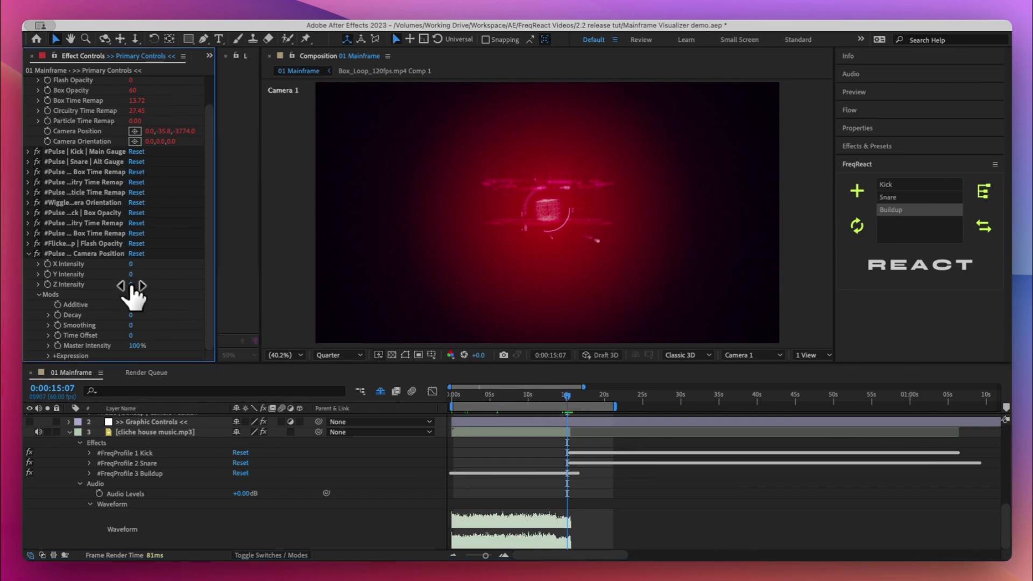
pyautogui.moveTo(141, 283); pyautogui.dragTo(89, 279)
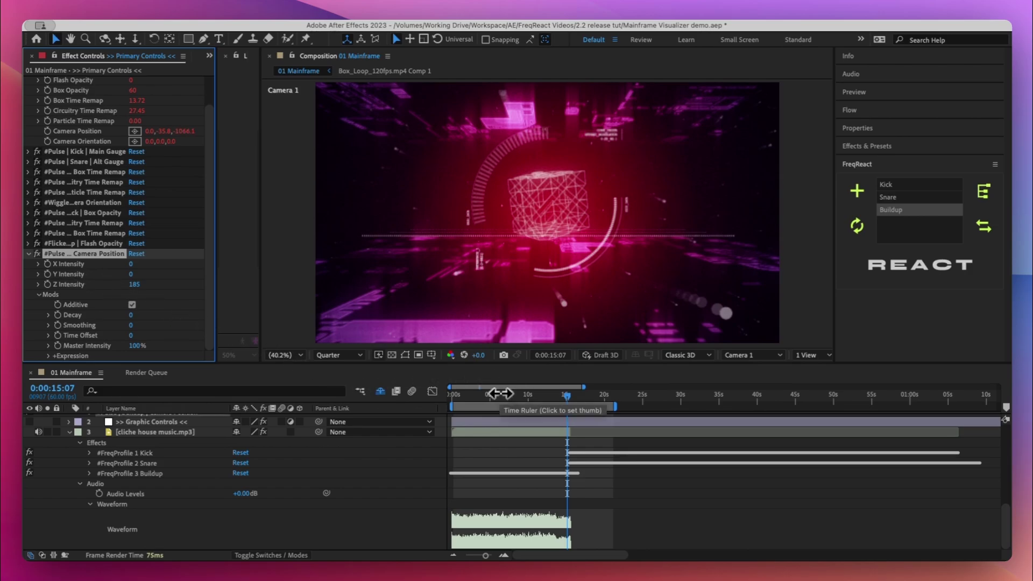
# Select the cliche house music.mp3 layer, then preview the composition and stop playback
pyautogui.click(647, 430)
pyautogui.press('space')
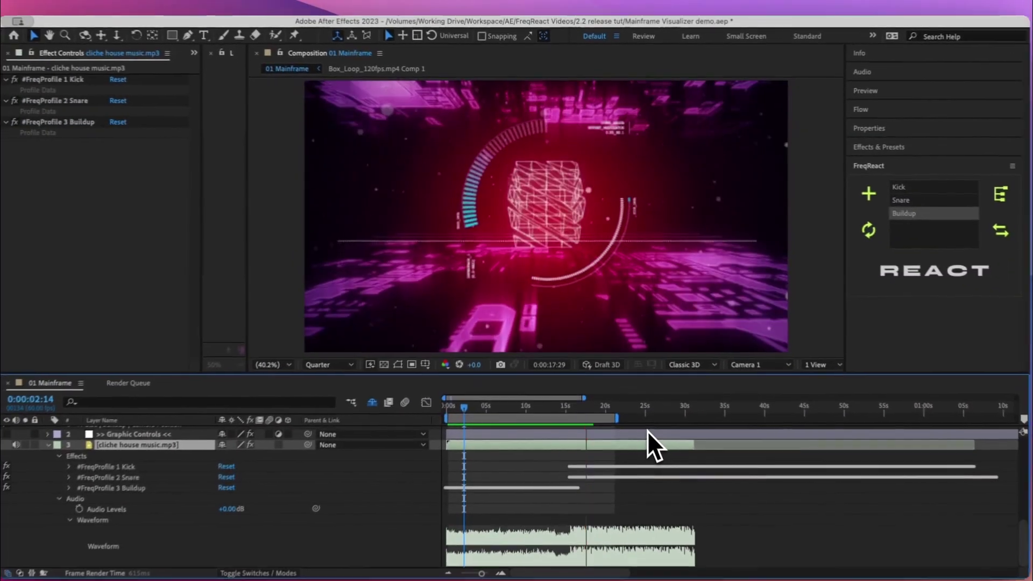
pyautogui.press('space')
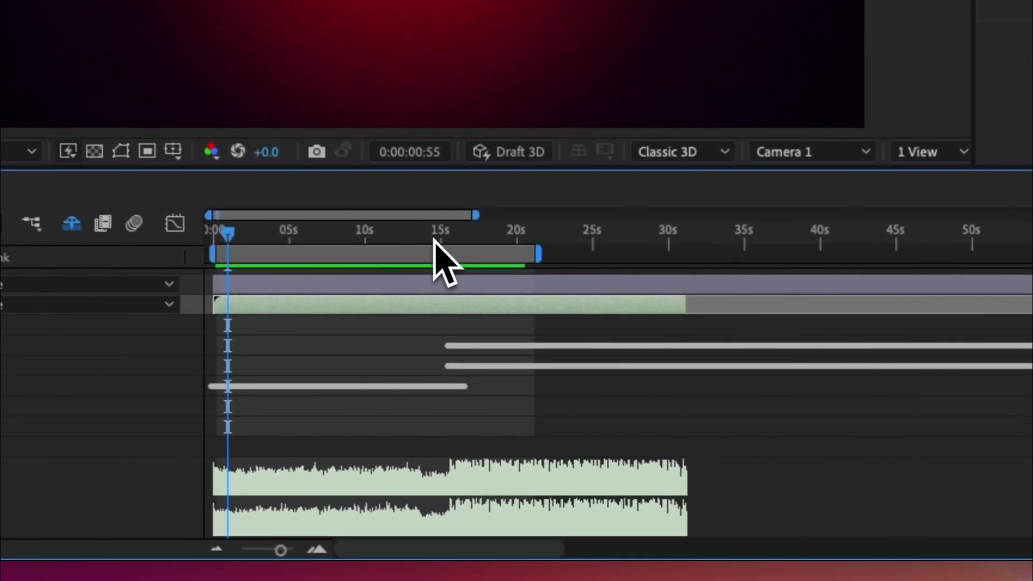
# Start the work area at about 12:41 and preview from there
pyautogui.moveTo(405, 226)
pyautogui.mouseDown()
pyautogui.moveTo(392, 223)
pyautogui.moveTo(426, 221)
pyautogui.moveTo(405, 212)
pyautogui.mouseUp()
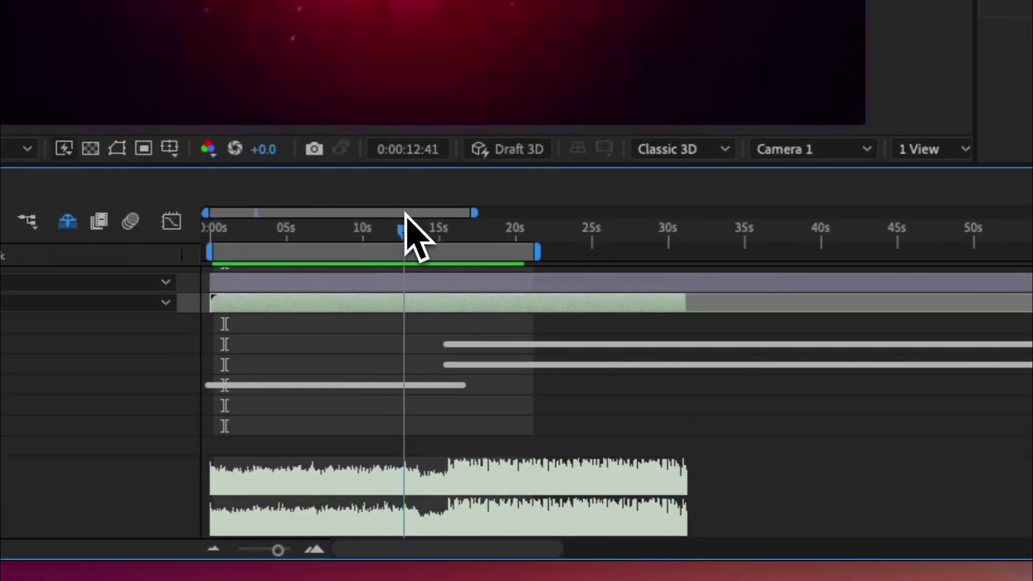
pyautogui.press('b')
pyautogui.press('space')
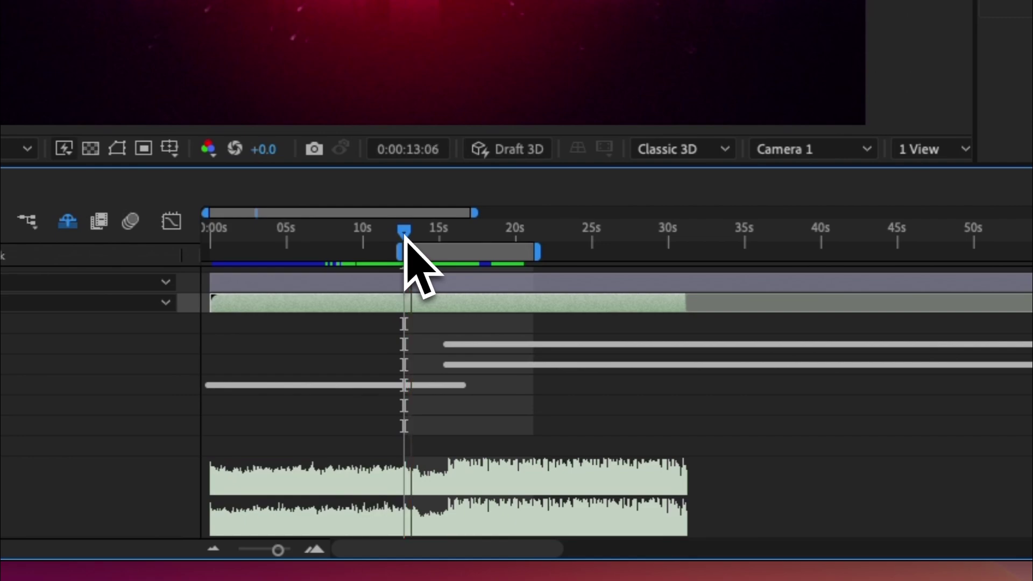
pyautogui.press('space')
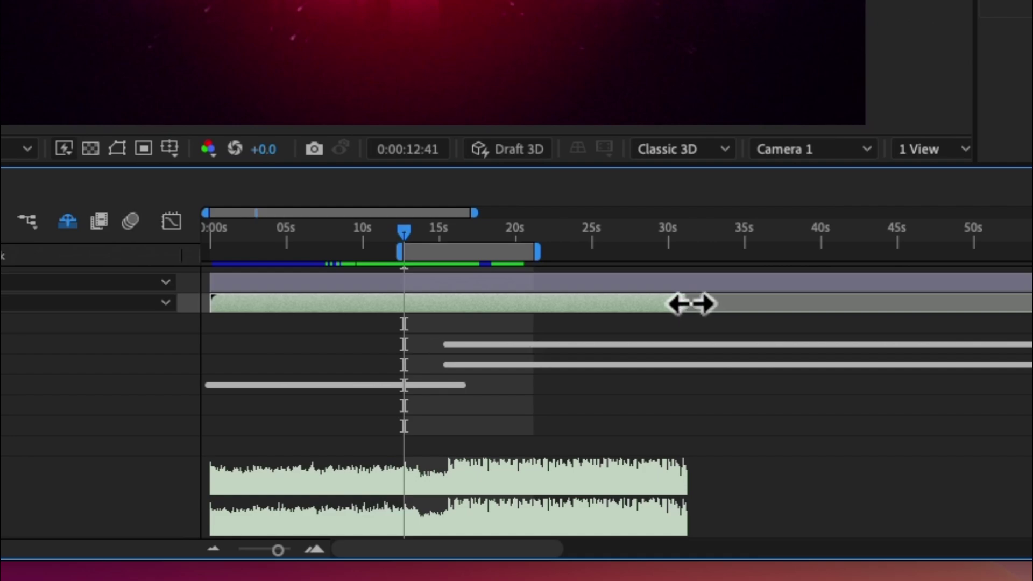
# Trim the music layer to end just past 13 seconds, previewing and stopping at 12:58
pyautogui.moveTo(686, 302); pyautogui.dragTo(422, 299)
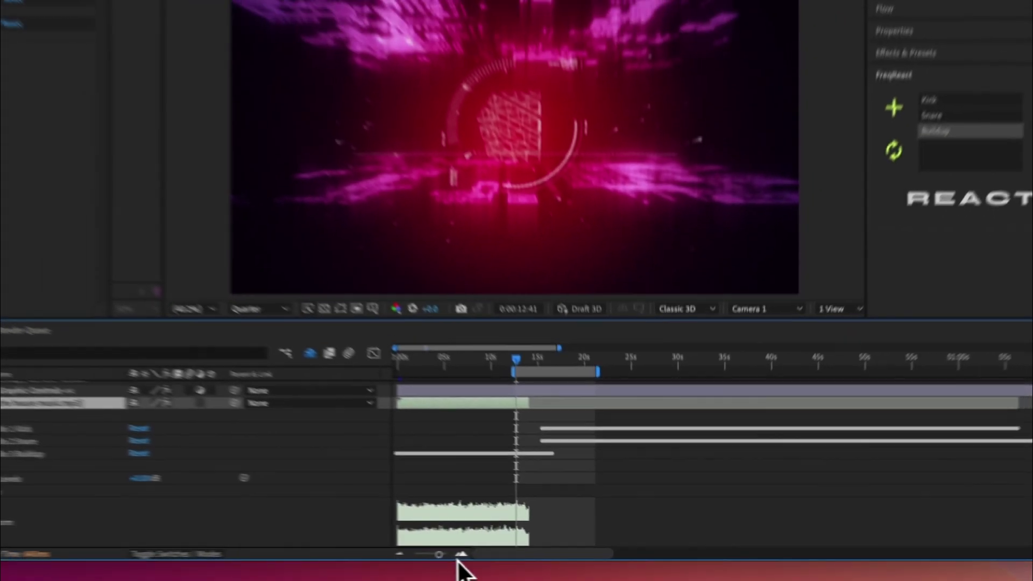
pyautogui.click(460, 556)
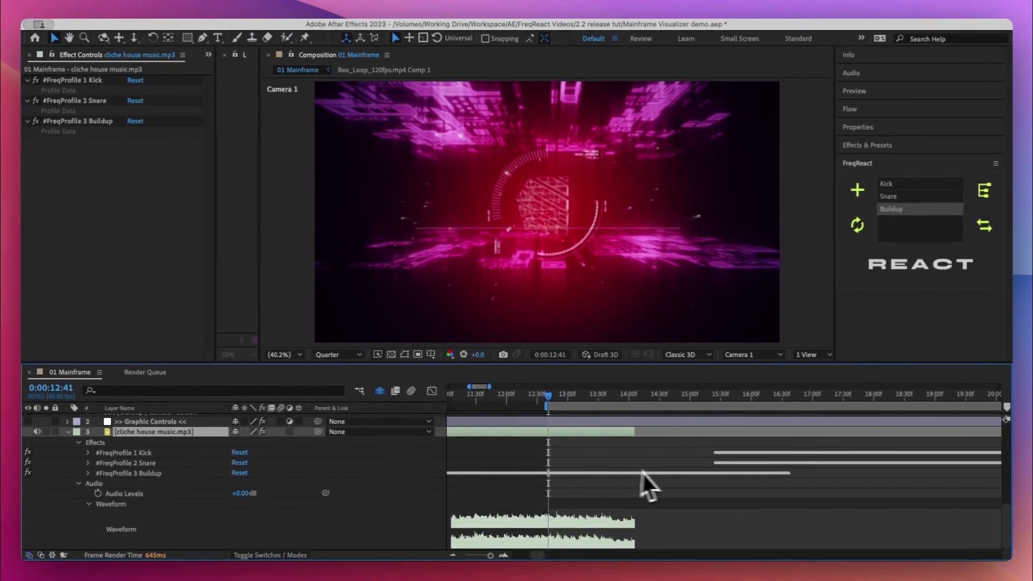
pyautogui.moveTo(634, 433); pyautogui.dragTo(616, 430)
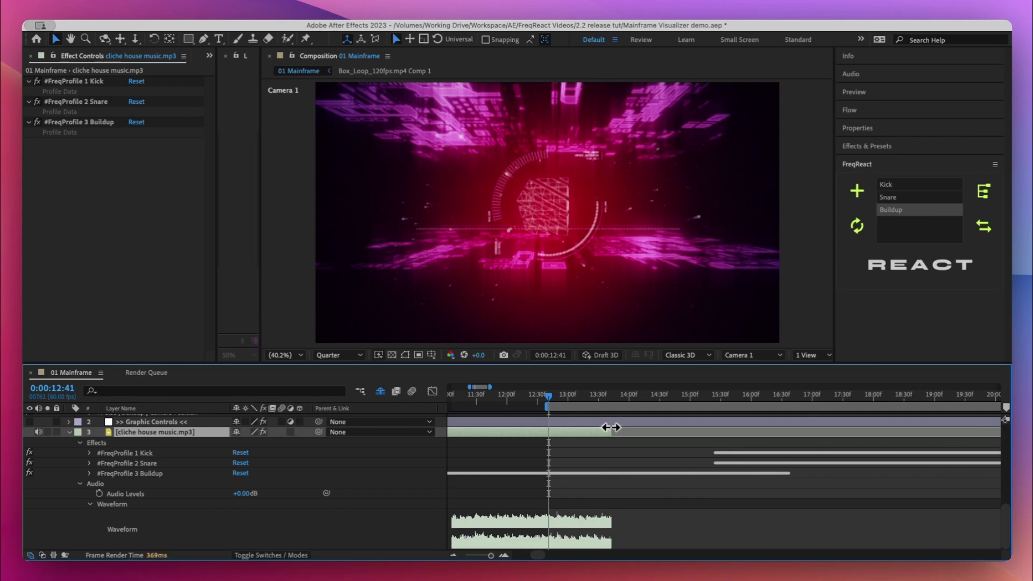
pyautogui.press('space')
pyautogui.click(566, 396)
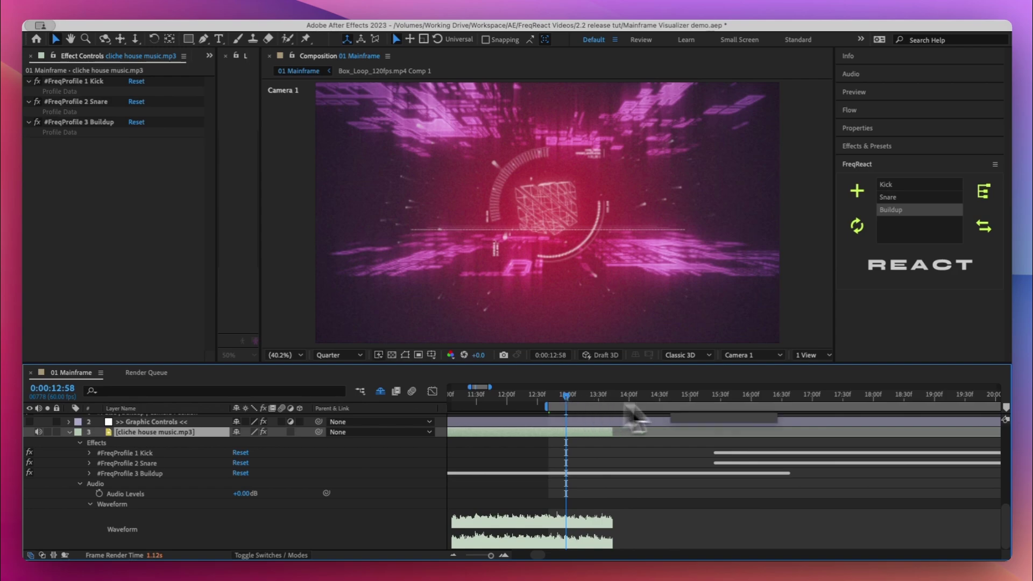
pyautogui.click(897, 212)
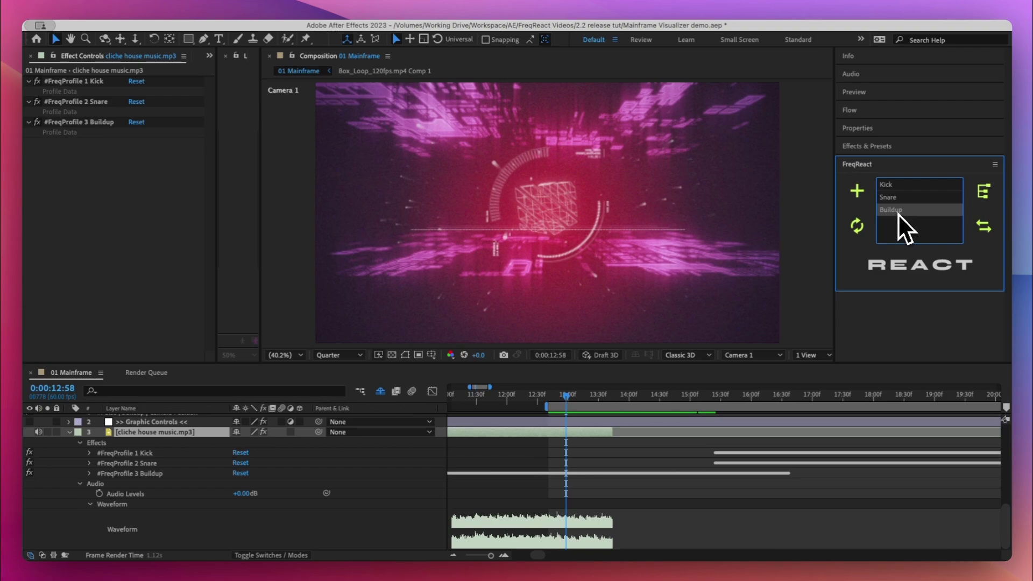
# Re-bake the FreqReact Buildup profile from the trimmed 0:00–0:13 audio and finish baking
pyautogui.doubleClick(899, 214)
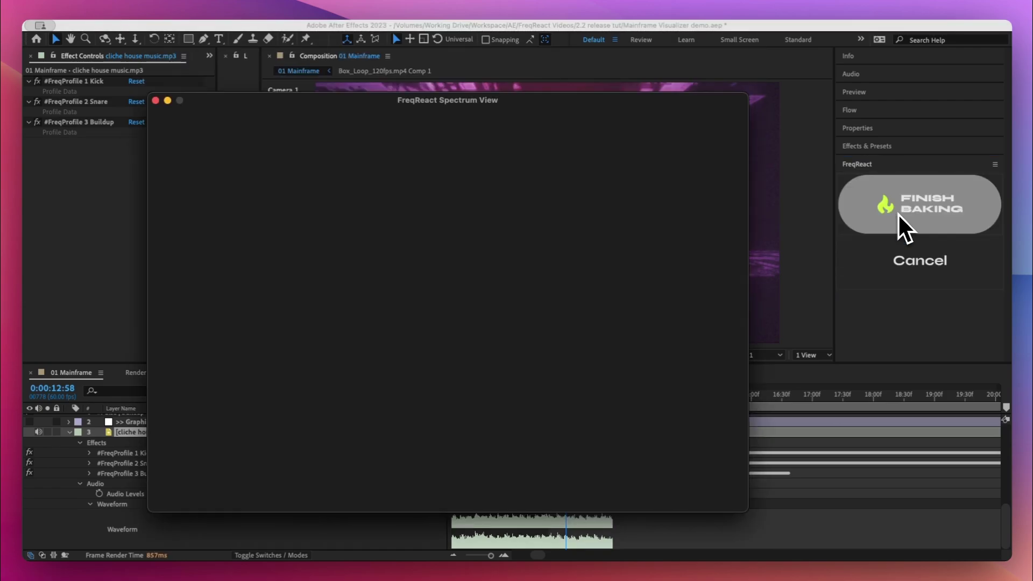
pyautogui.click(482, 196)
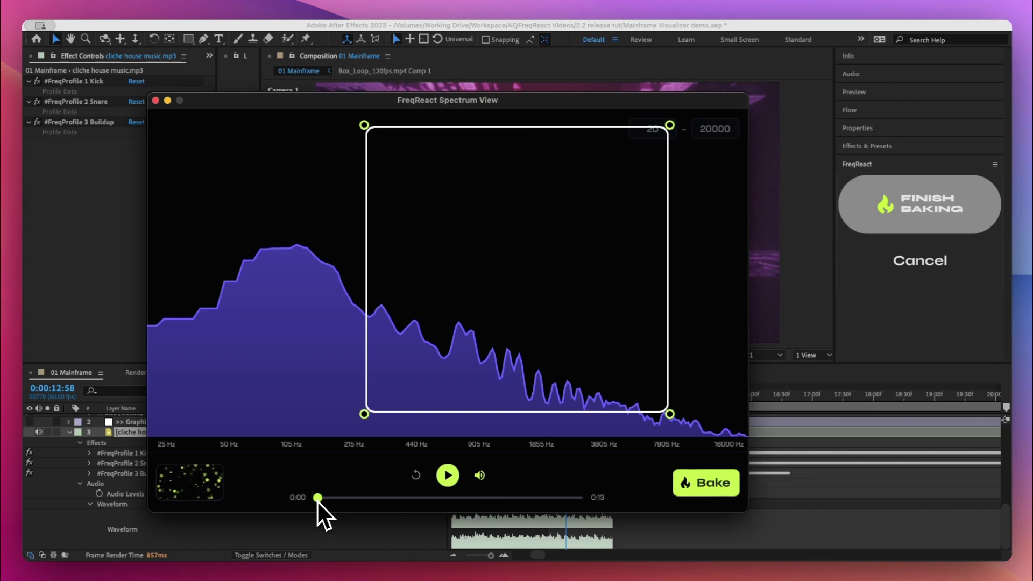
pyautogui.click(519, 498)
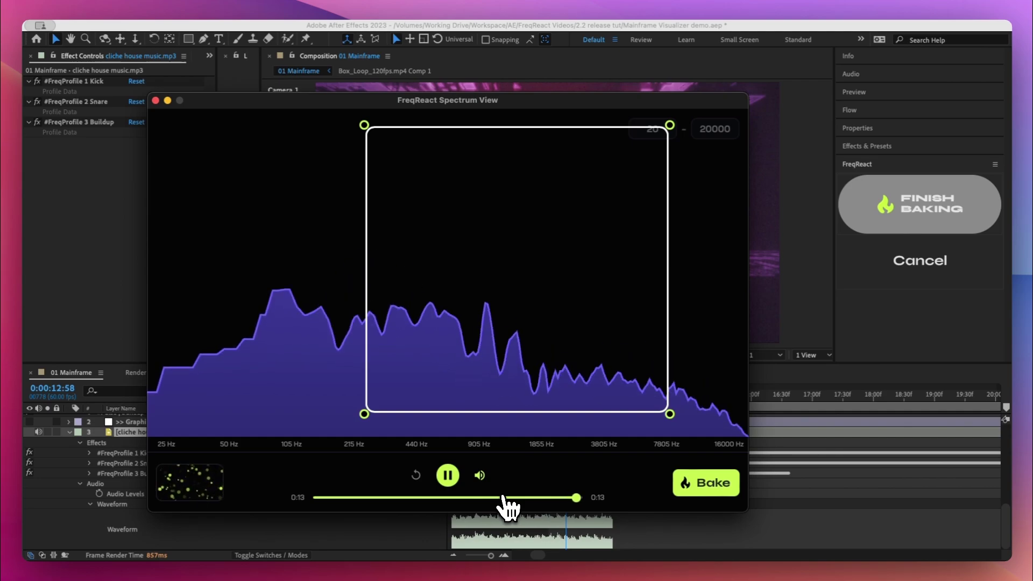
pyautogui.click(691, 487)
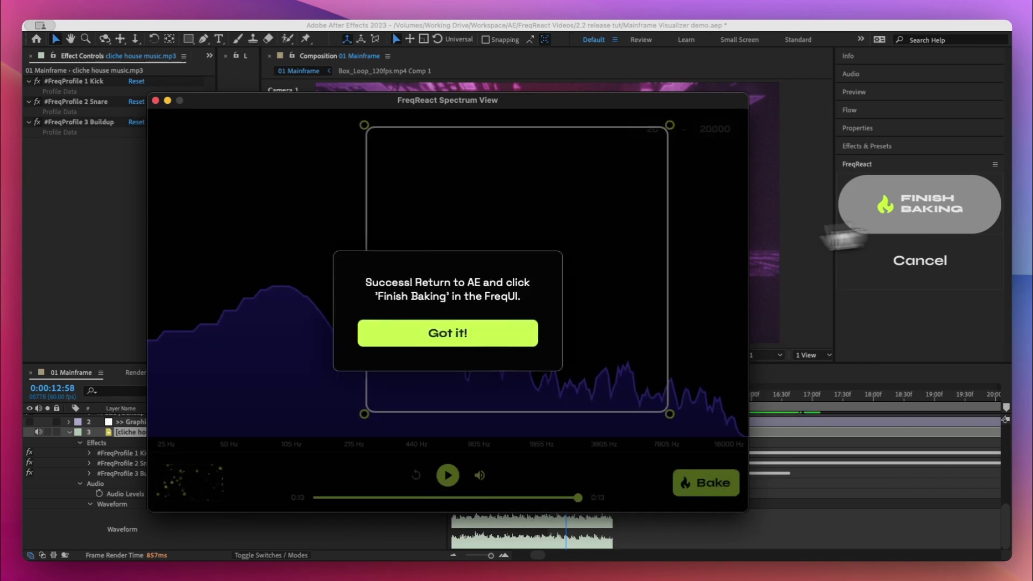
pyautogui.click(492, 340)
pyautogui.click(930, 226)
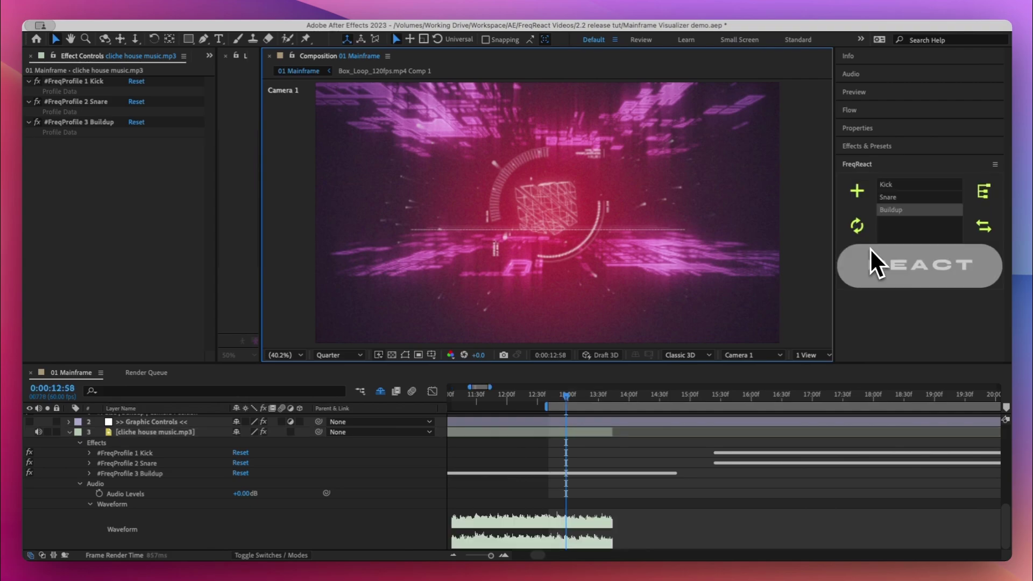
# Lengthen the music layer back out and move the work area start earlier
pyautogui.click(612, 433)
pyautogui.moveTo(546, 408); pyautogui.dragTo(518, 379)
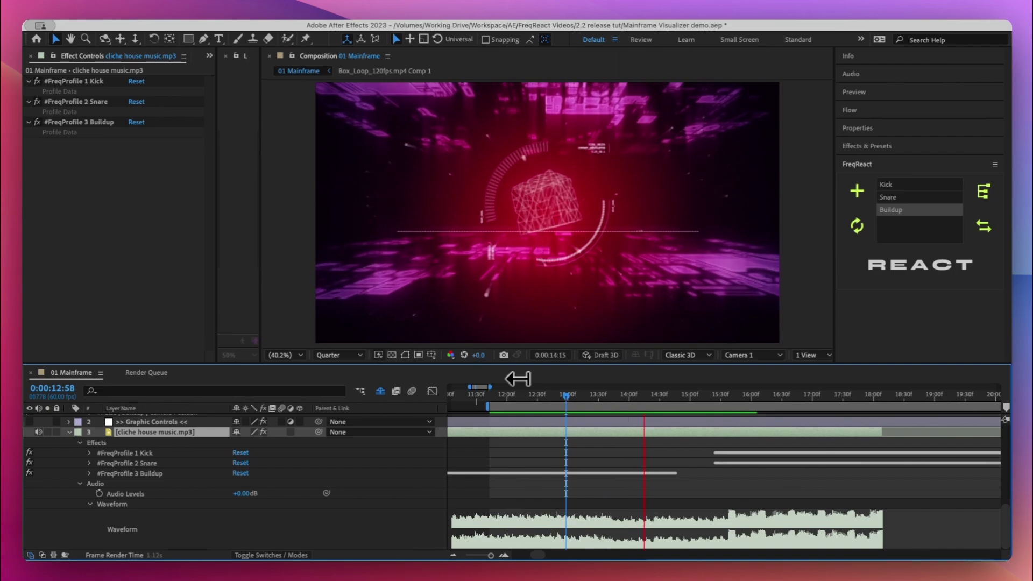
pyautogui.press('space')
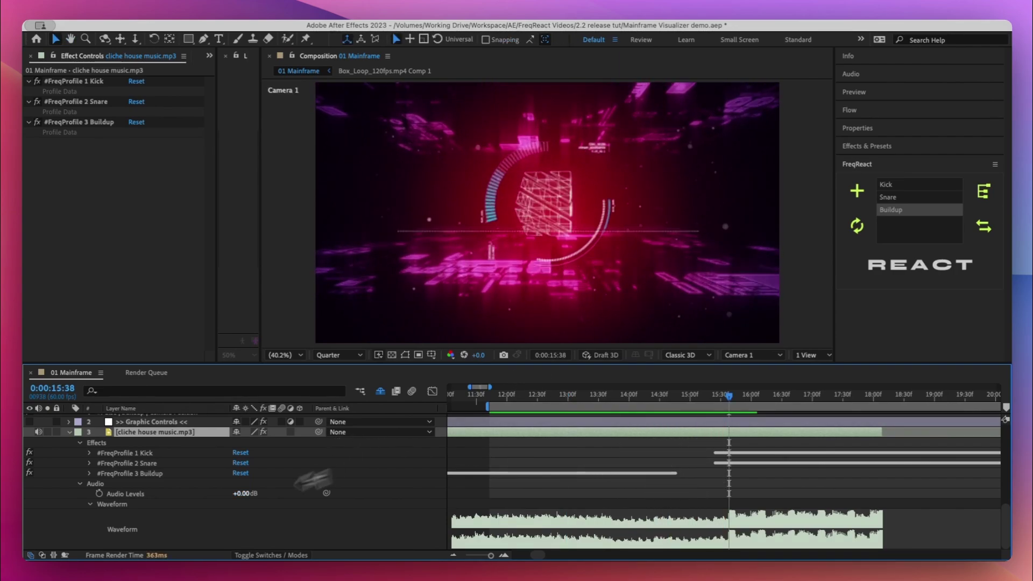
pyautogui.scroll(15, 244, 492)
# On Primary Controls, raise the #Pulse Camera Position Z Intensity to 213 and preview
pyautogui.click(144, 419)
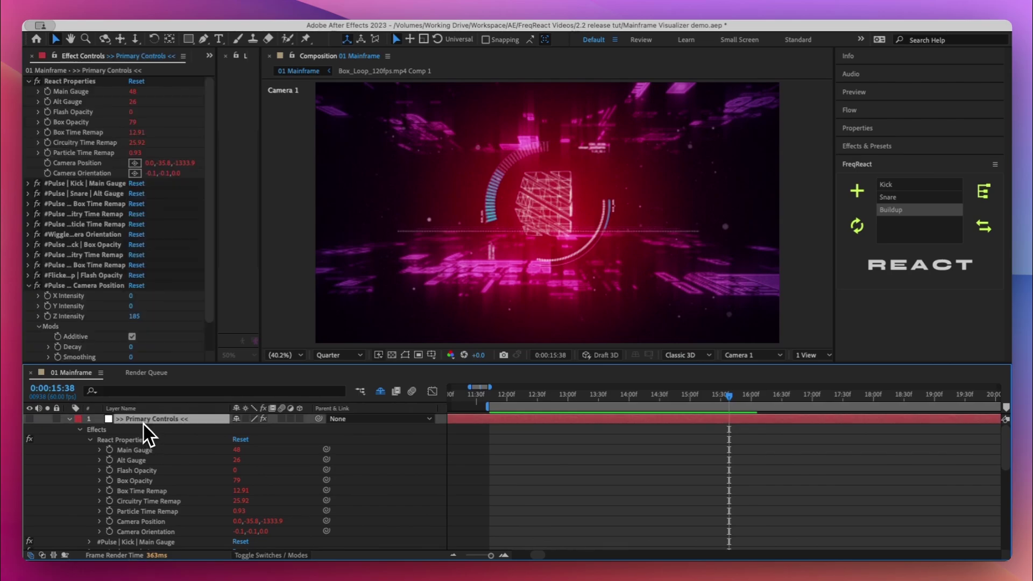
pyautogui.scroll(-2, 105, 302)
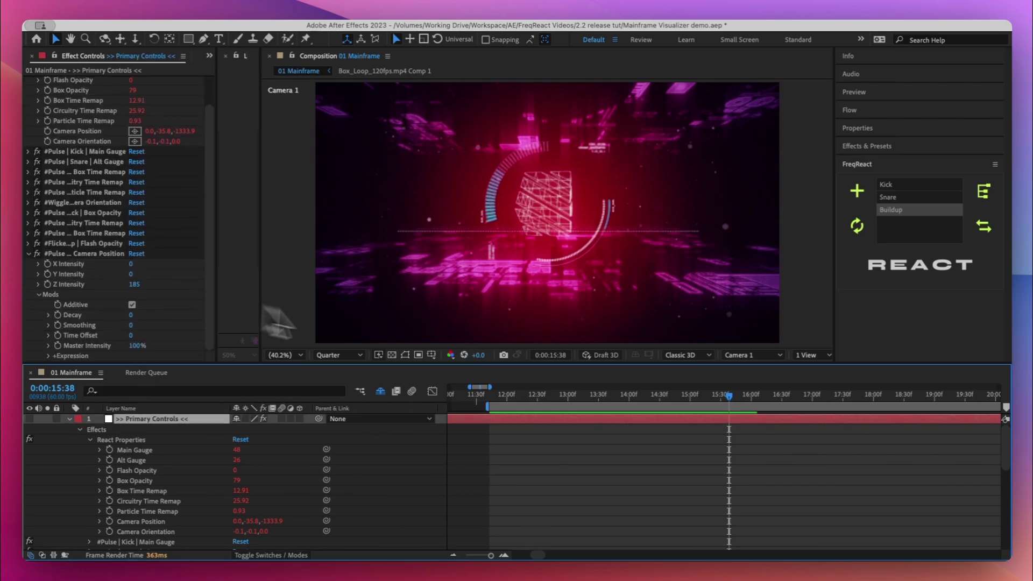
pyautogui.scroll(-3, 648, 471)
pyautogui.scroll(-5, 647, 470)
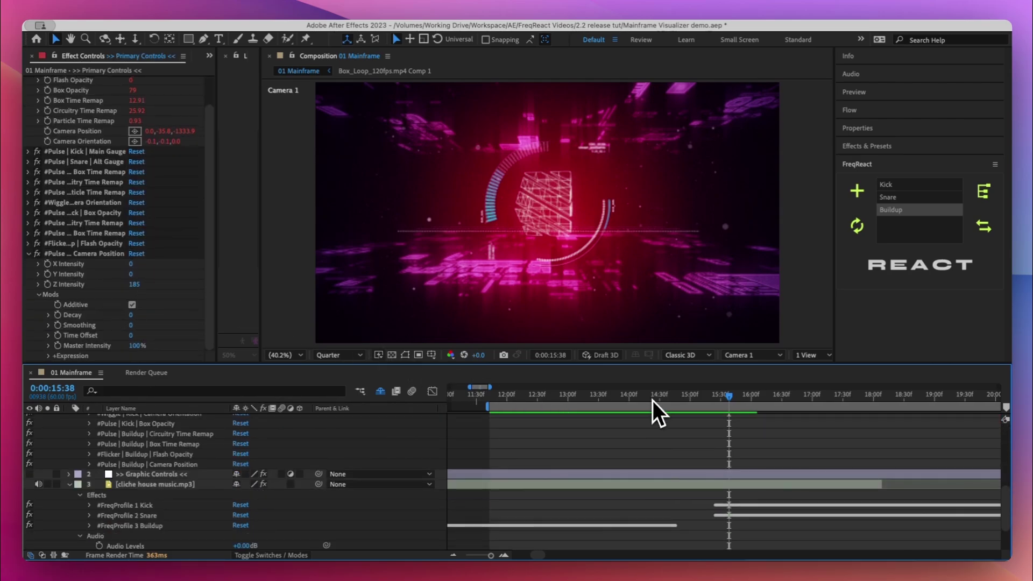
pyautogui.moveTo(601, 397)
pyautogui.mouseDown()
pyautogui.moveTo(585, 396)
pyautogui.moveTo(637, 395)
pyautogui.moveTo(620, 396)
pyautogui.mouseUp()
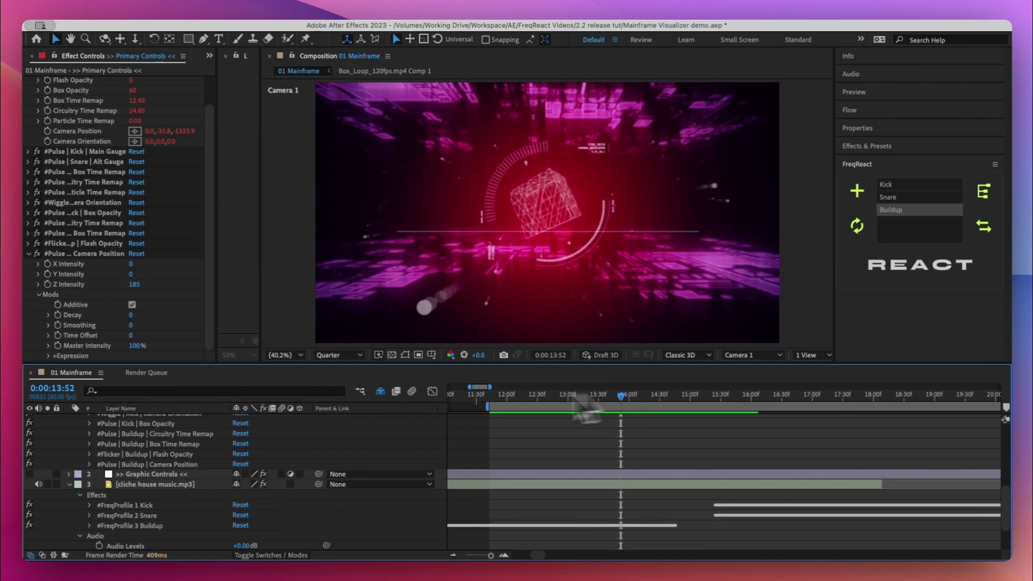
pyautogui.moveTo(139, 288); pyautogui.dragTo(158, 292)
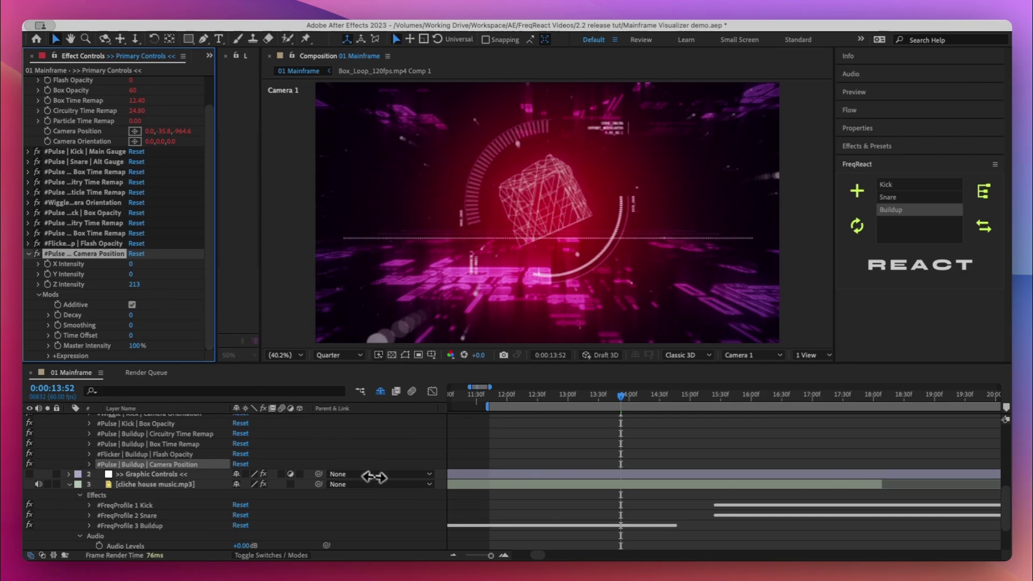
pyautogui.press('space')
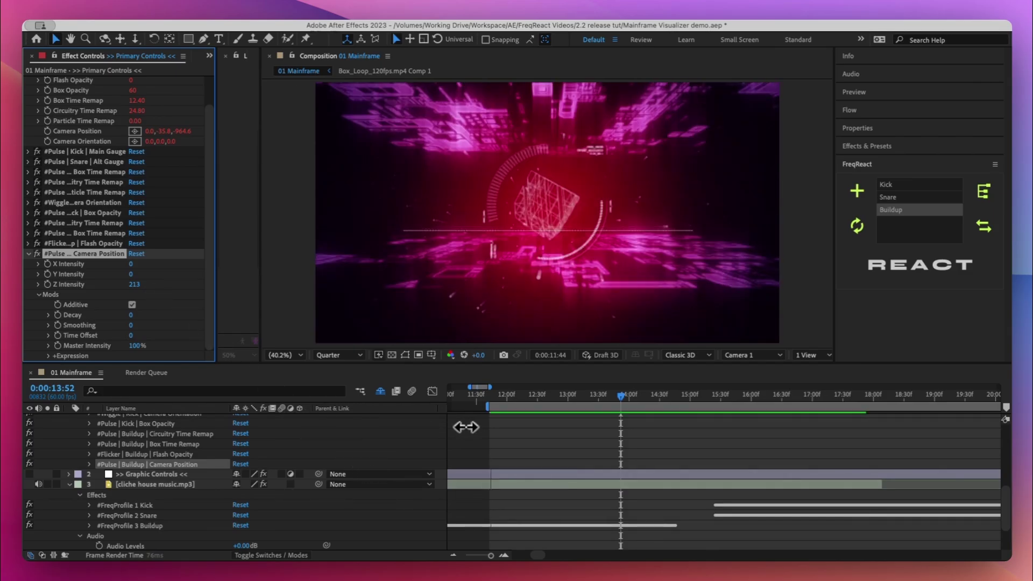